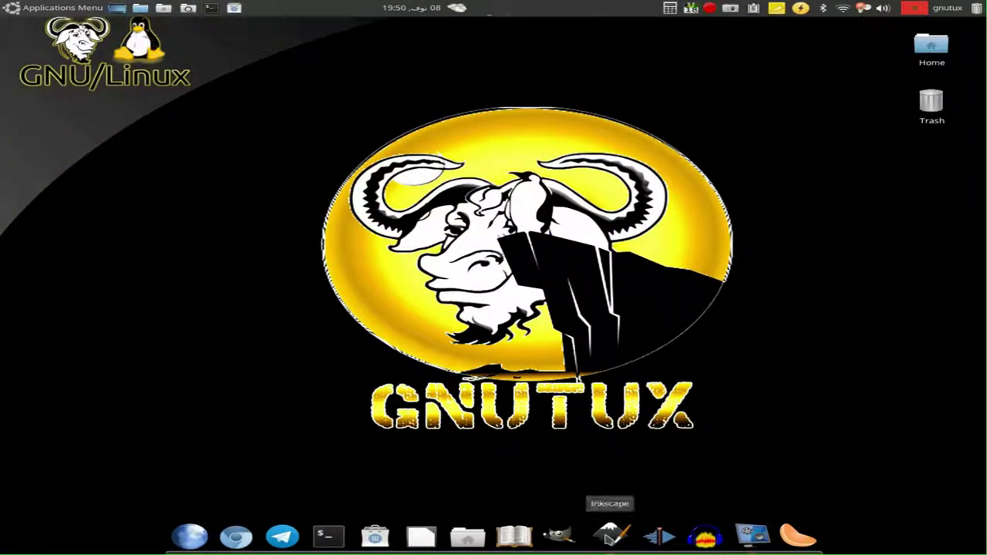
- Launch Inkscape from the dock so it opens with a new, empty document
{"action": "left_click", "coordinate": [610, 536]}
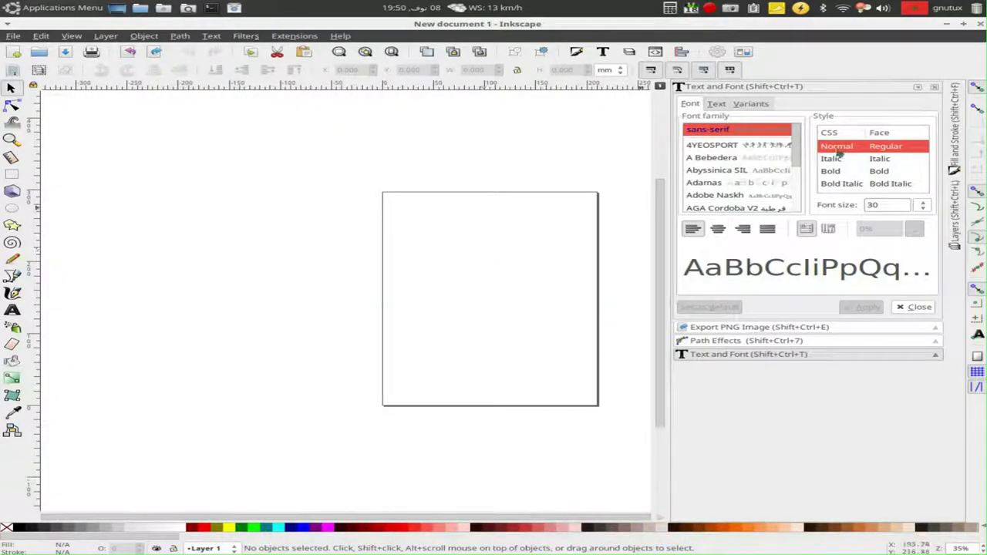
- Close the Text and Font, Path Effects and Export PNG panels, then open Document Properties
{"action": "left_click", "coordinate": [936, 88]}
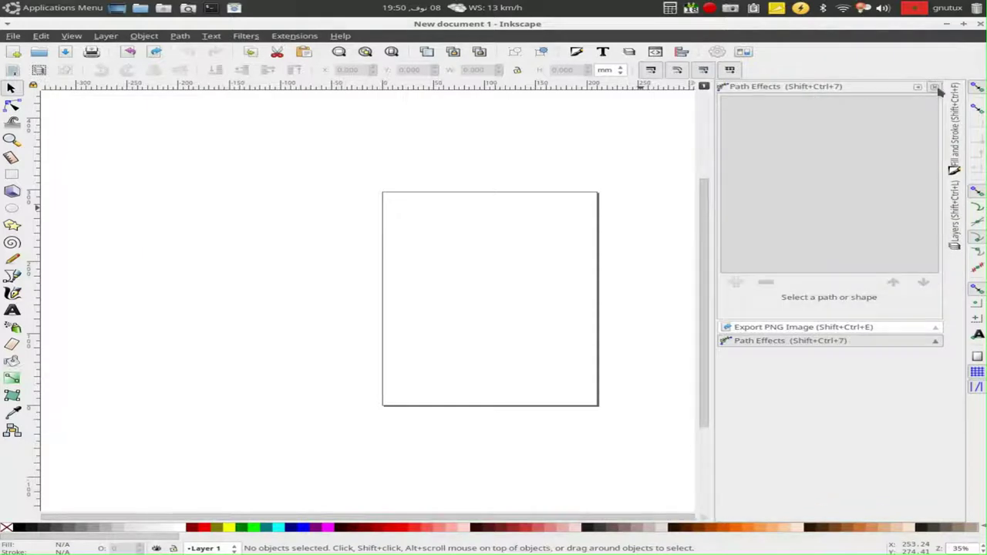
{"action": "left_click", "coordinate": [935, 87]}
{"action": "left_click", "coordinate": [934, 87]}
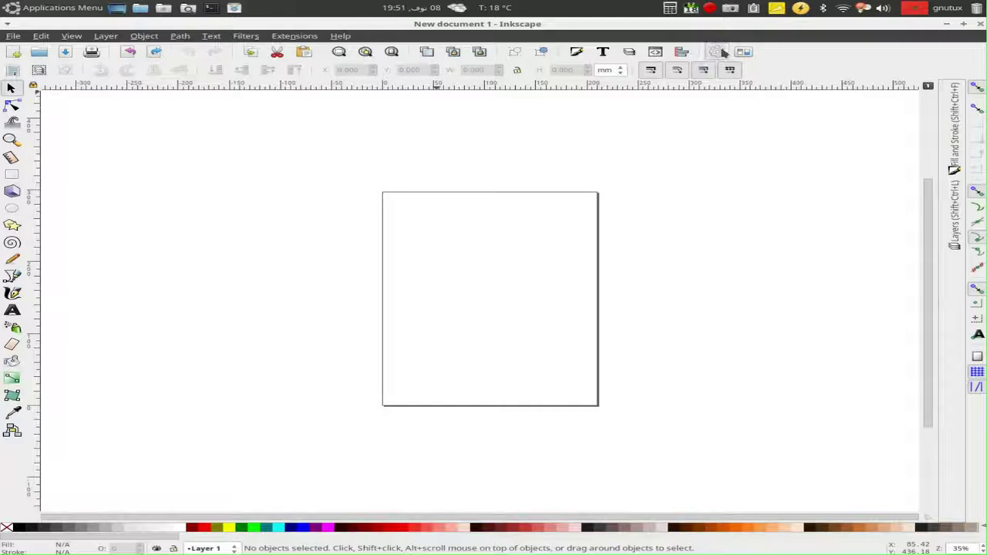
{"action": "left_click", "coordinate": [724, 52]}
- Make the page landscape 297 × 210 mm with a checkerboard background, then zoom to it
{"action": "left_click", "coordinate": [933, 164]}
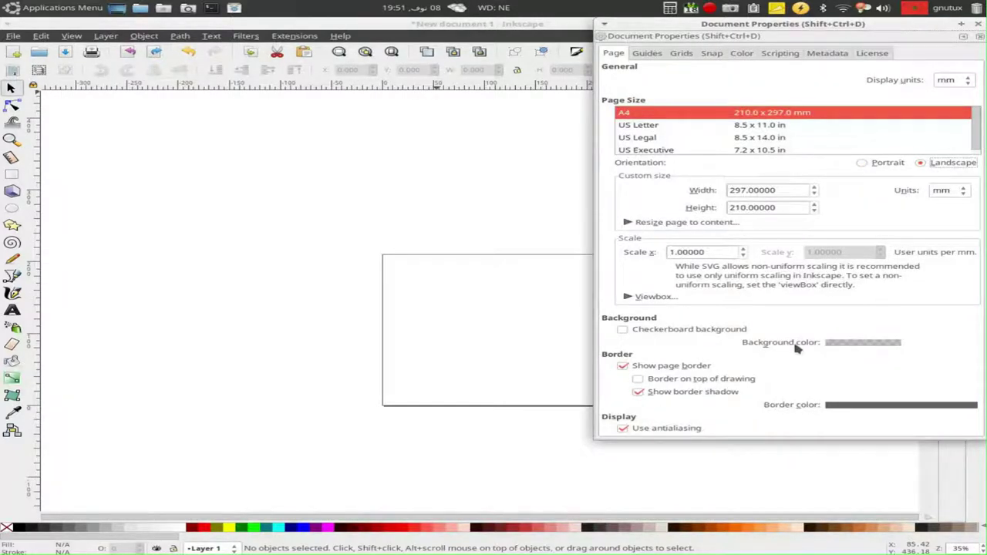
{"action": "left_click", "coordinate": [689, 330]}
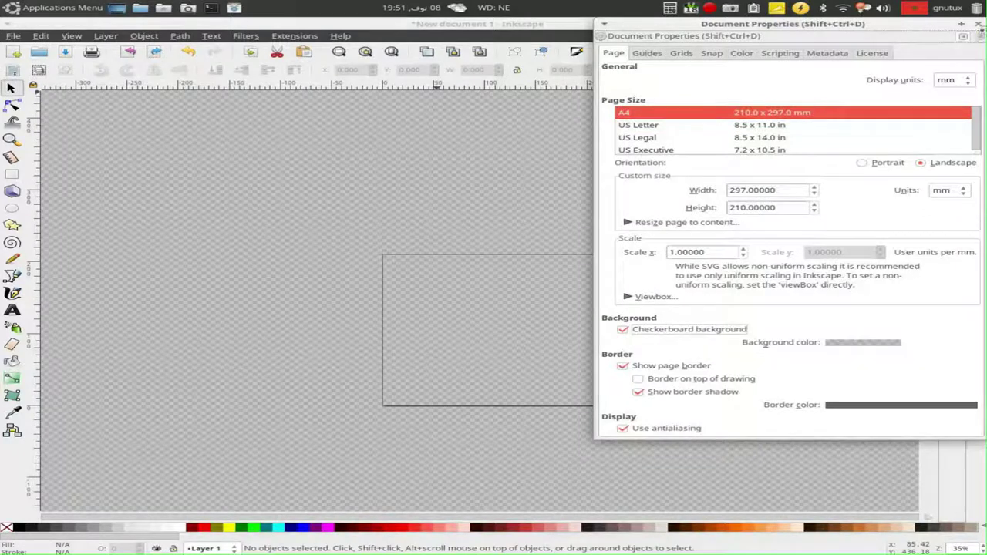
{"action": "left_click", "coordinate": [978, 25]}
{"action": "mouse_move", "coordinate": [548, 337]}
{"action": "left_mouse_down"}
{"action": "mouse_move", "coordinate": [429, 292]}
{"action": "mouse_move", "coordinate": [544, 321]}
{"action": "mouse_move", "coordinate": [510, 306]}
{"action": "left_mouse_up"}
{"action": "scroll", "coordinate": [441, 301], "scroll_direction": "up", "scroll_amount": 2, "text": "ctrl"}
{"action": "left_click", "coordinate": [540, 316]}
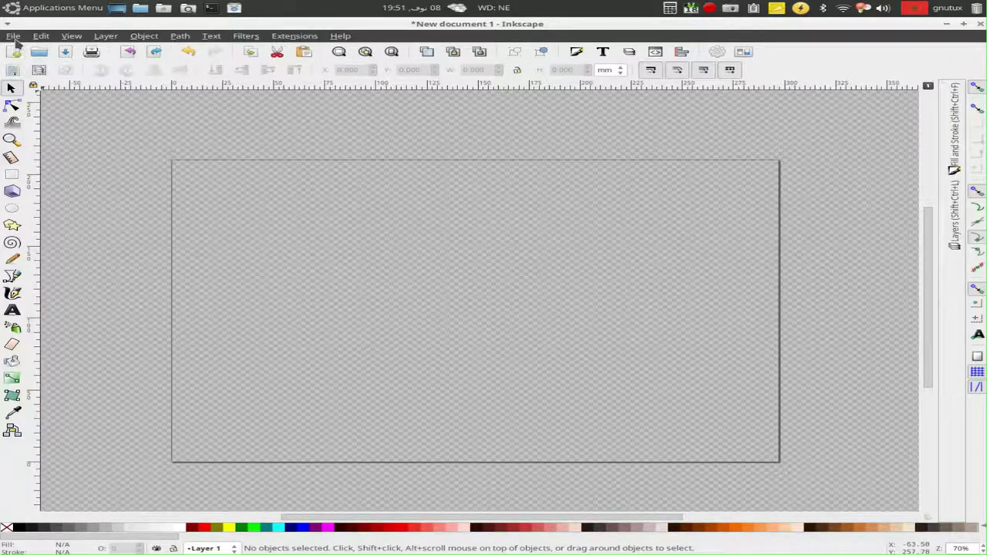
- Embed TUX LINUX.png from Pictures and centre the penguin image on the page
{"action": "left_click", "coordinate": [13, 35]}
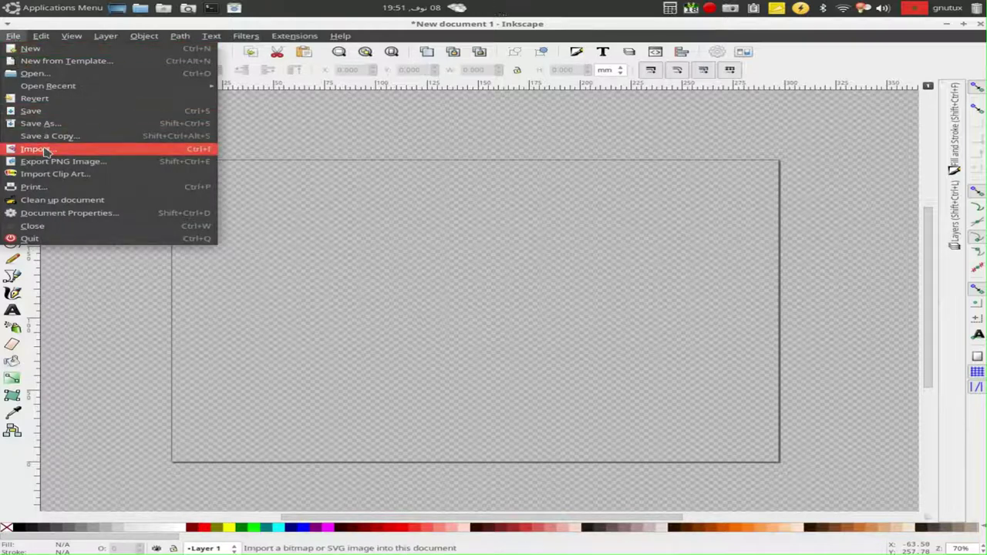
{"action": "left_click", "coordinate": [36, 149]}
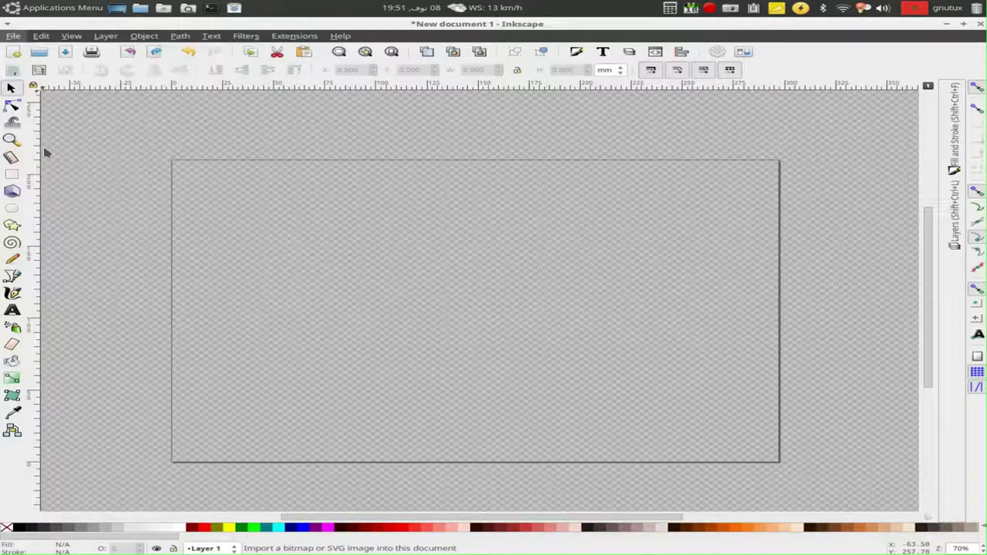
{"action": "left_click", "coordinate": [259, 351]}
{"action": "left_click", "coordinate": [267, 360]}
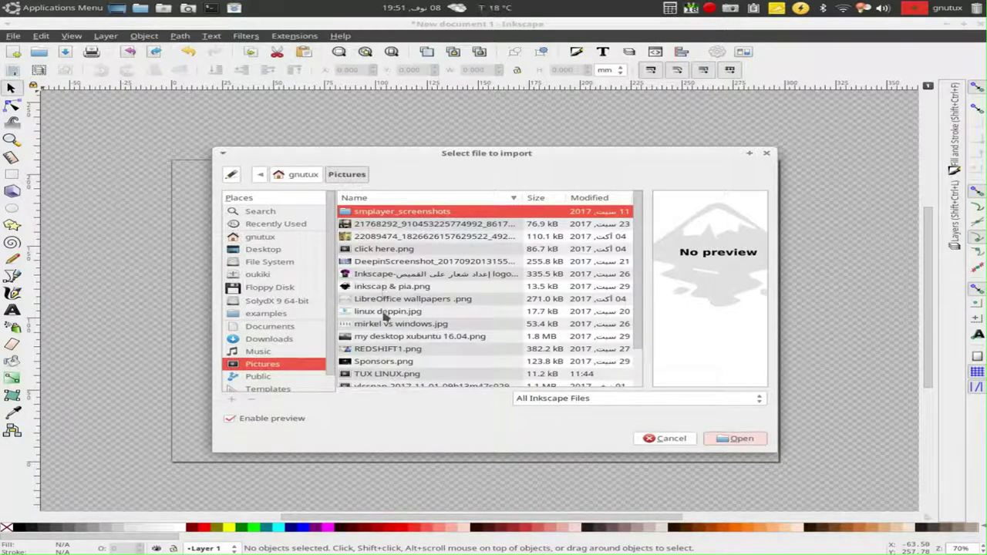
{"action": "left_click", "coordinate": [388, 375]}
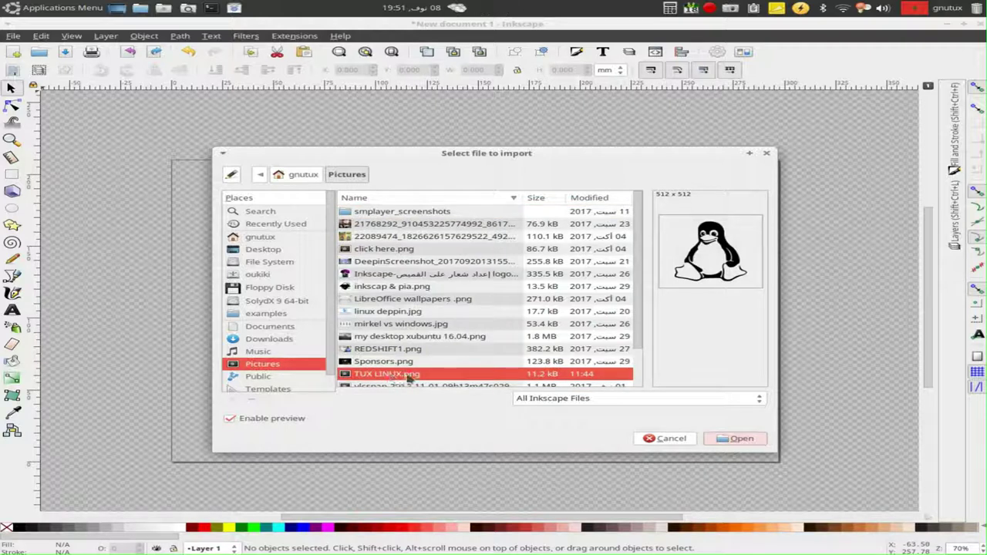
{"action": "double_click", "coordinate": [404, 376]}
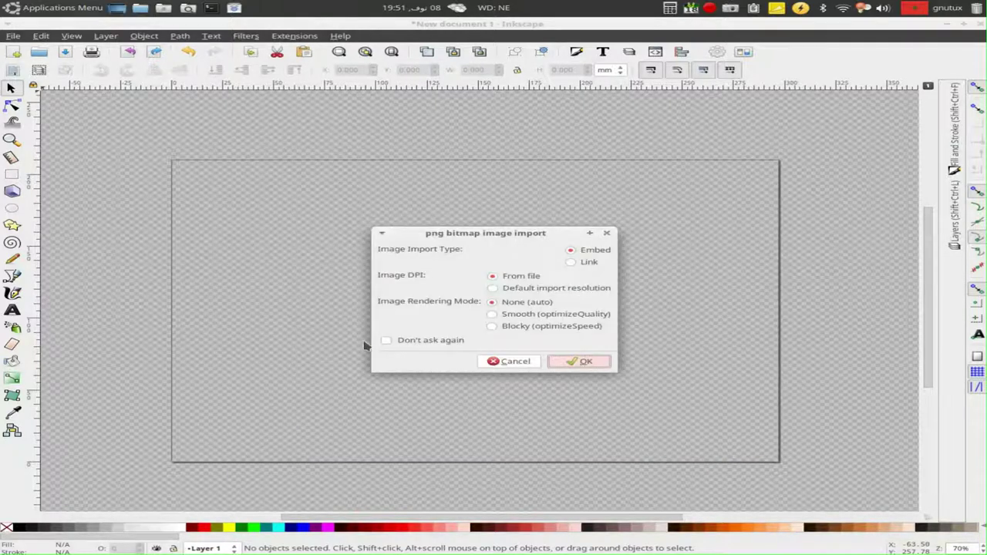
{"action": "left_click", "coordinate": [579, 367]}
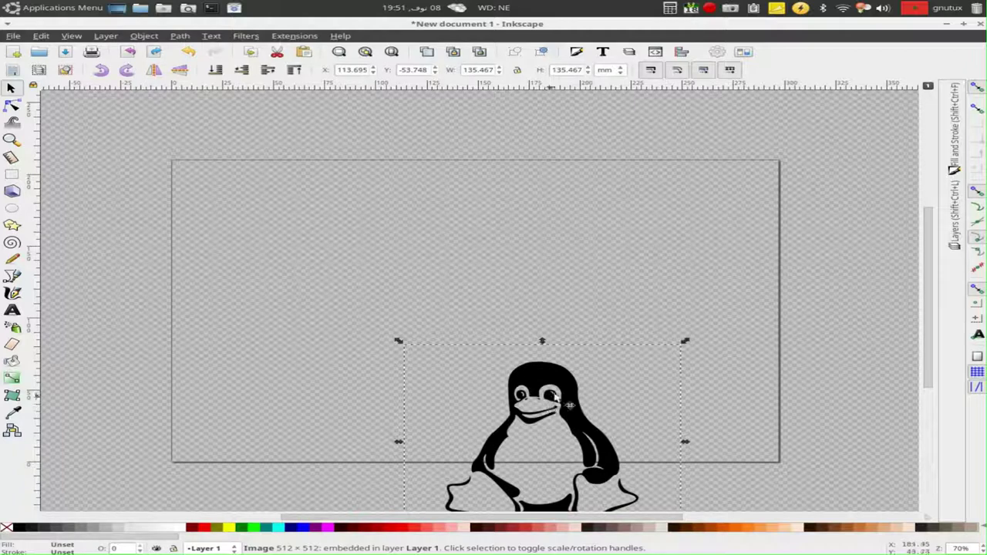
{"action": "left_click_drag", "start_coordinate": [563, 387], "coordinate": [479, 243]}
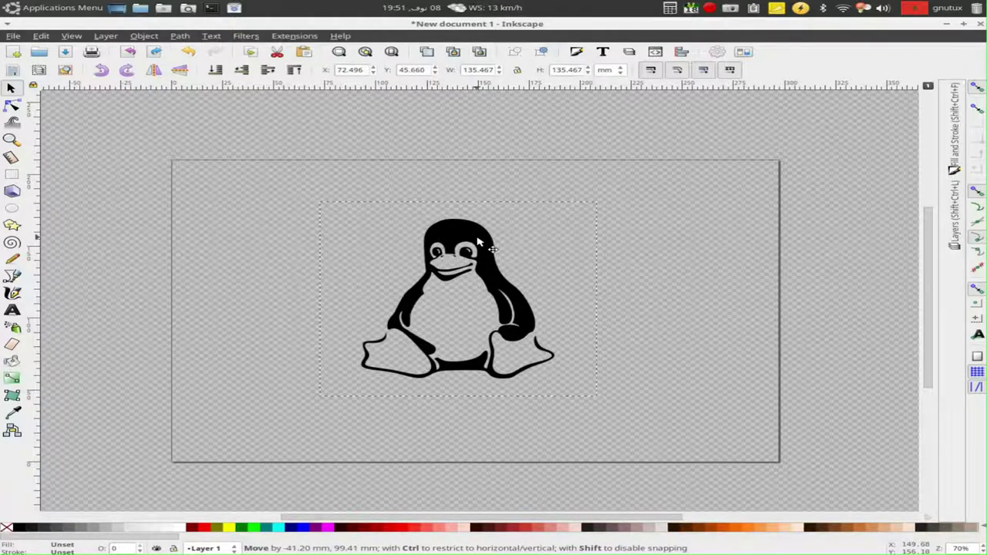
{"action": "left_click_drag", "start_coordinate": [482, 280], "coordinate": [500, 265]}
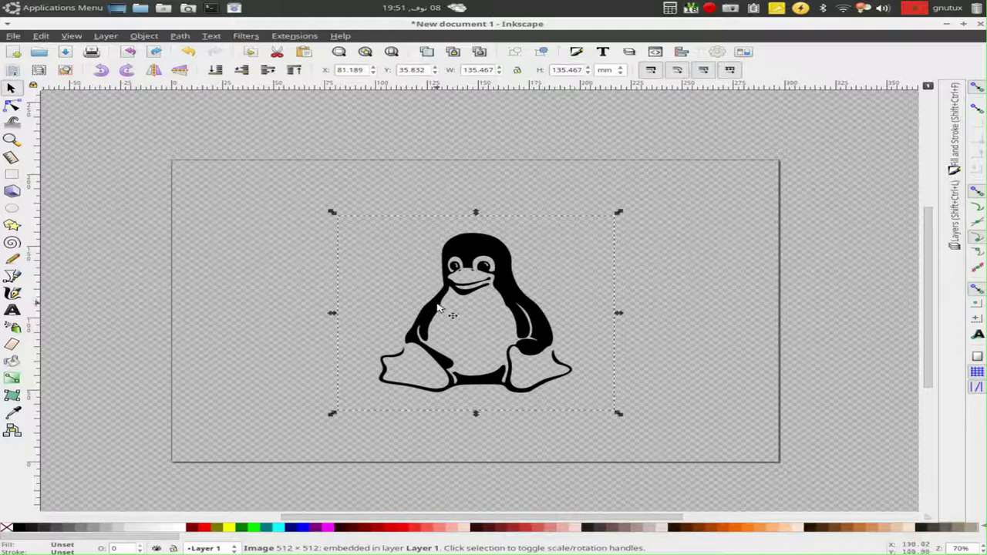
- Trace the penguin bitmap with Brightness cutoff at threshold 0.450 into a vector path
{"action": "left_click", "coordinate": [217, 37]}
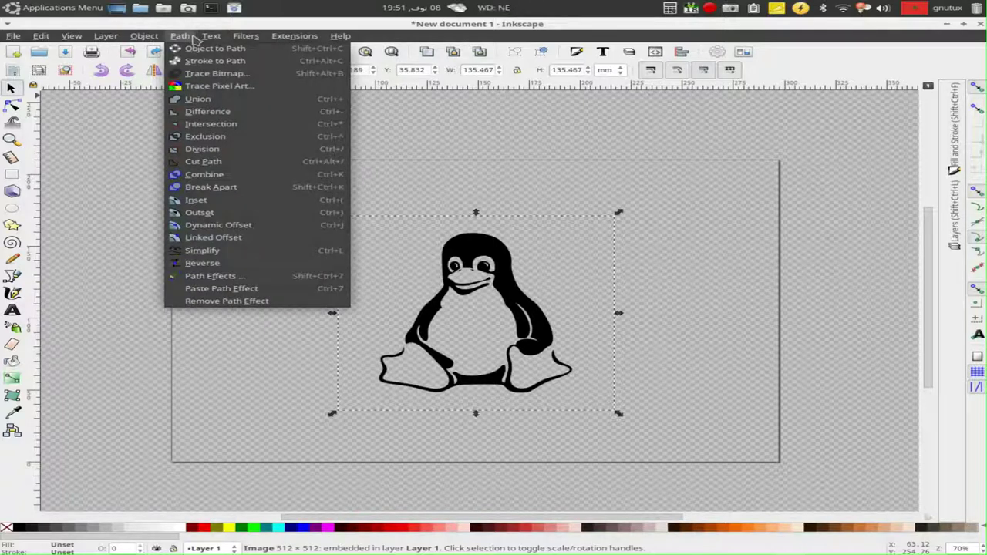
{"action": "left_click", "coordinate": [207, 78]}
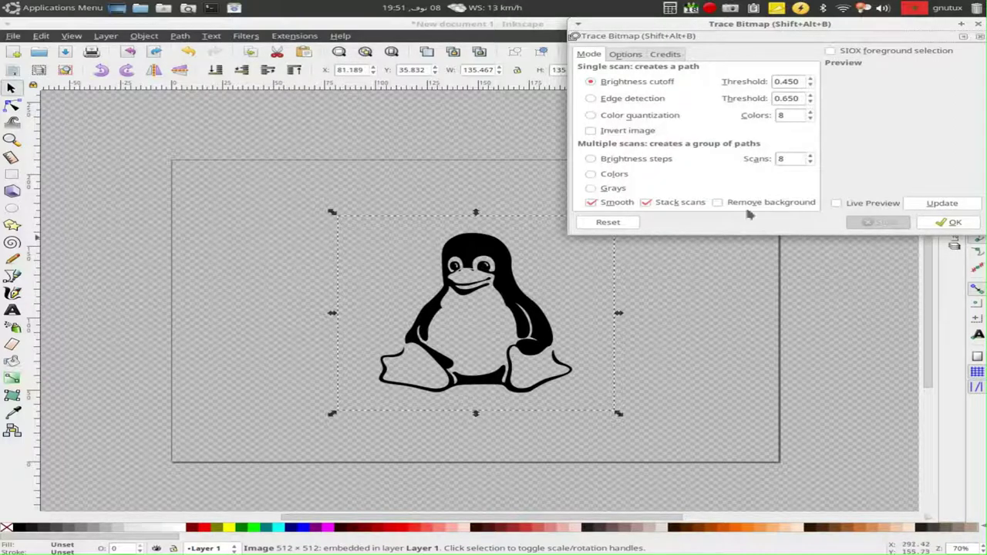
{"action": "left_click_drag", "start_coordinate": [762, 28], "coordinate": [726, 38]}
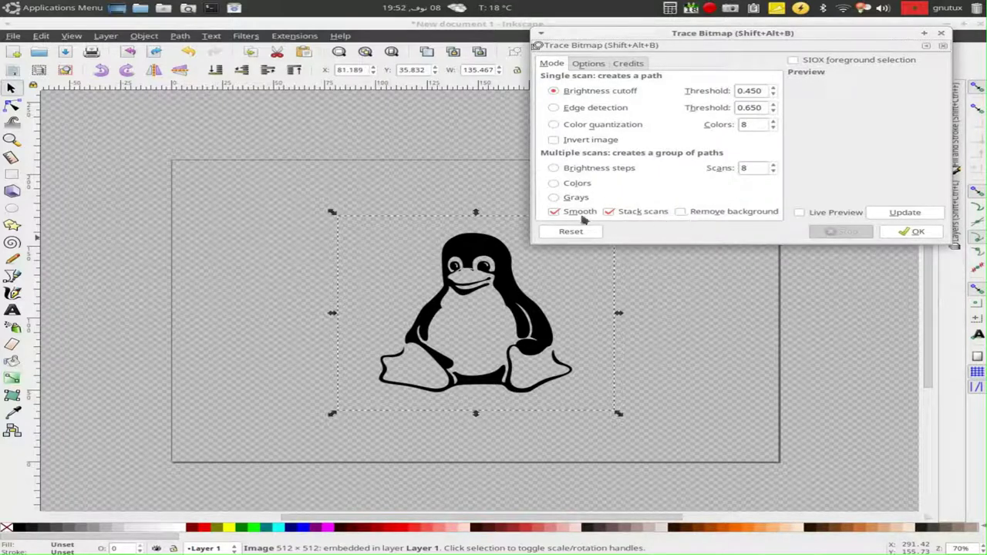
{"action": "left_click", "coordinate": [909, 232]}
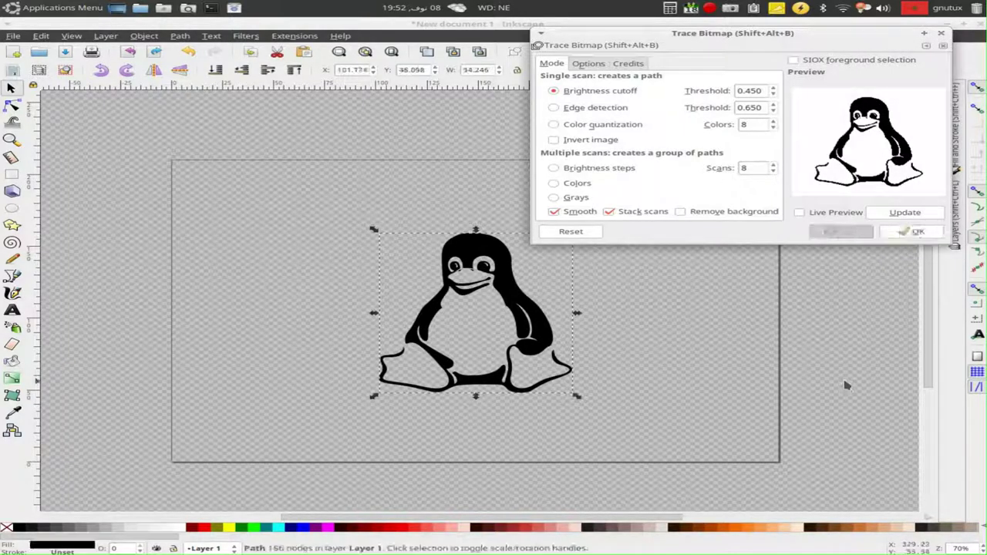
{"action": "left_click", "coordinate": [942, 35]}
- Place the bitmap penguin at the upper left and the traced penguin on the right
{"action": "left_click_drag", "start_coordinate": [503, 266], "coordinate": [782, 250]}
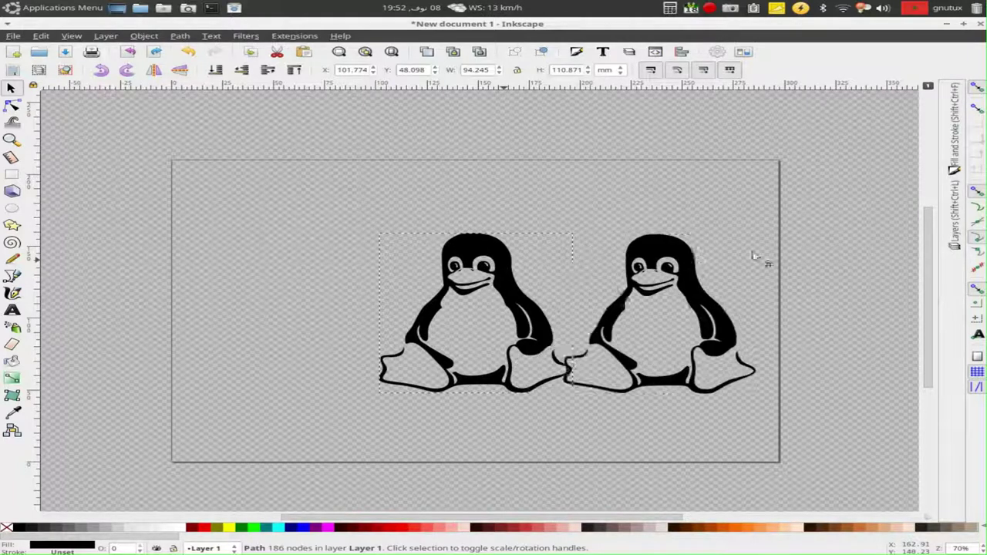
{"action": "left_click", "coordinate": [505, 274]}
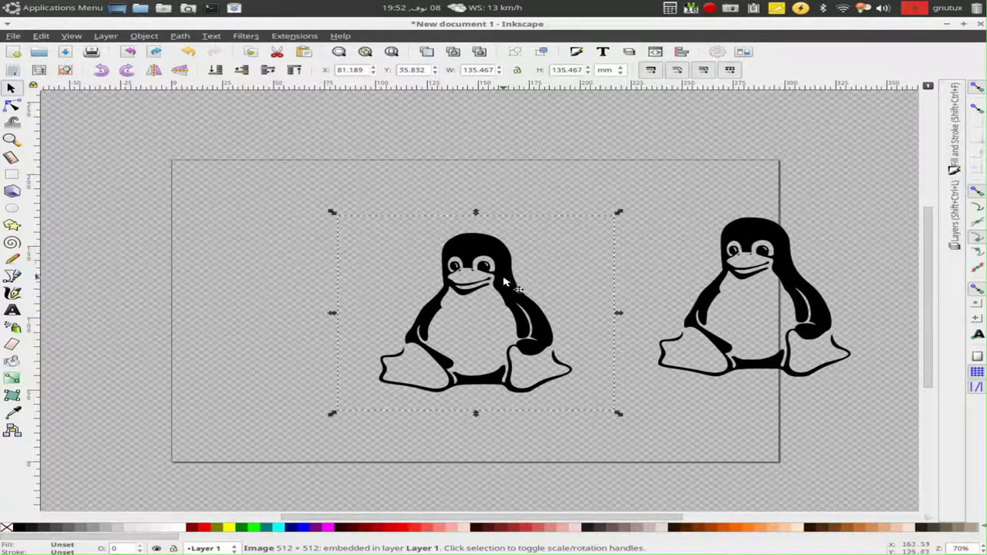
{"action": "mouse_move", "coordinate": [504, 280]}
{"action": "left_mouse_down"}
{"action": "mouse_move", "coordinate": [476, 285]}
{"action": "mouse_move", "coordinate": [332, 223]}
{"action": "left_mouse_up"}
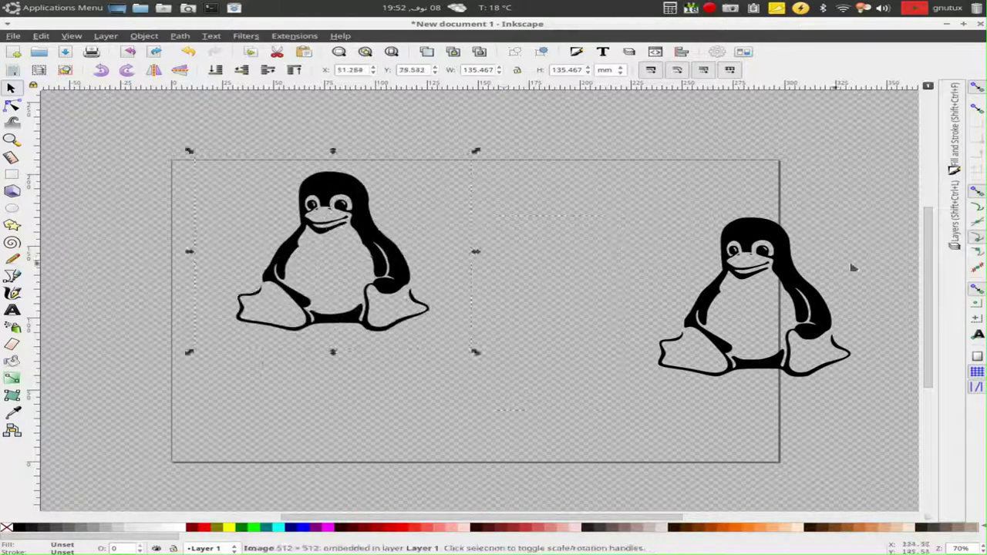
{"action": "left_click", "coordinate": [761, 235]}
{"action": "mouse_move", "coordinate": [762, 235]}
{"action": "left_mouse_down"}
{"action": "mouse_move", "coordinate": [665, 251]}
{"action": "mouse_move", "coordinate": [545, 309]}
{"action": "left_mouse_up"}
{"action": "double_click", "coordinate": [662, 251]}
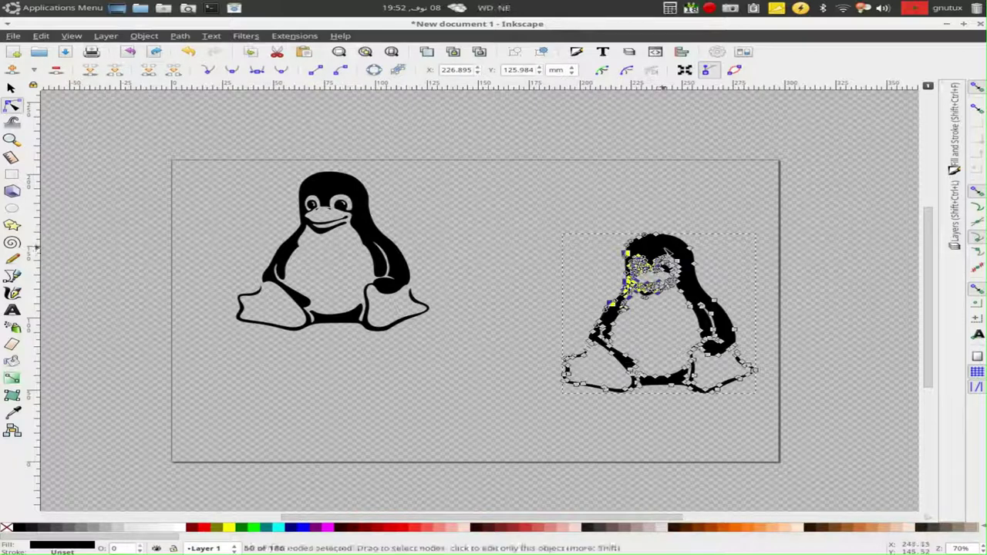
{"action": "left_click", "coordinate": [11, 88]}
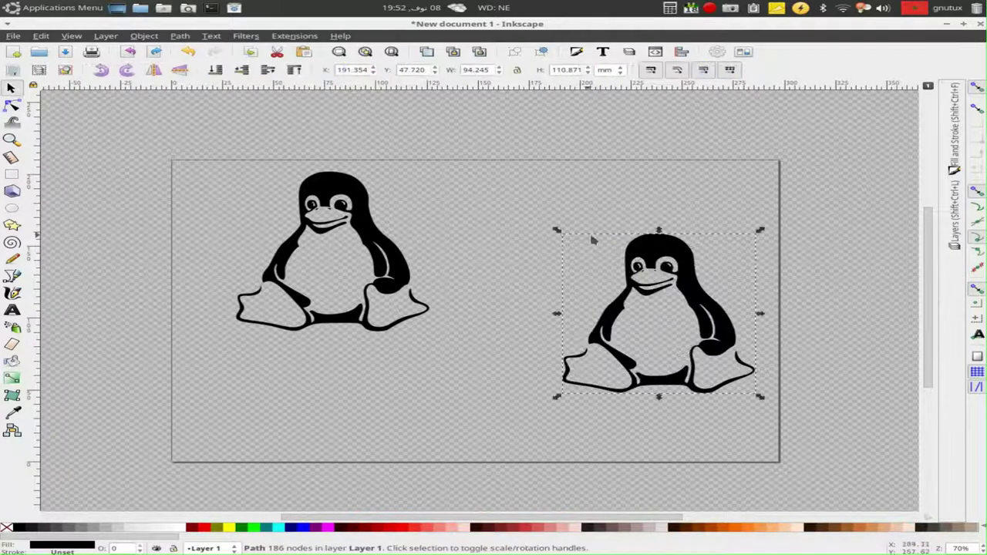
{"action": "mouse_move", "coordinate": [681, 253]}
{"action": "left_mouse_down"}
{"action": "mouse_move", "coordinate": [637, 241]}
{"action": "mouse_move", "coordinate": [564, 277]}
{"action": "left_mouse_up"}
- Zoom in on the traced penguin, try reshaping its right eye outline, then undo it
{"action": "key", "text": "n"}
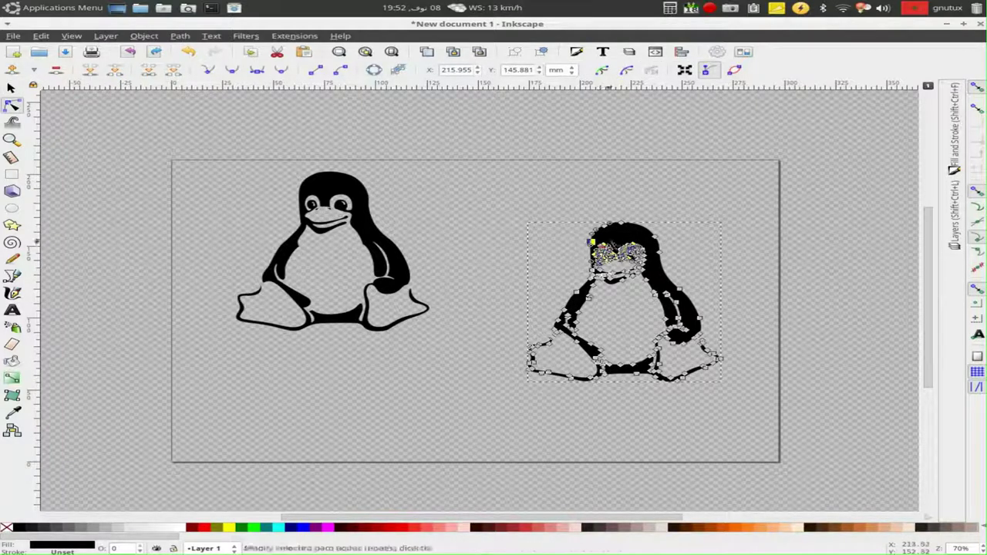
{"action": "scroll", "coordinate": [600, 231], "scroll_direction": "up", "scroll_amount": 4}
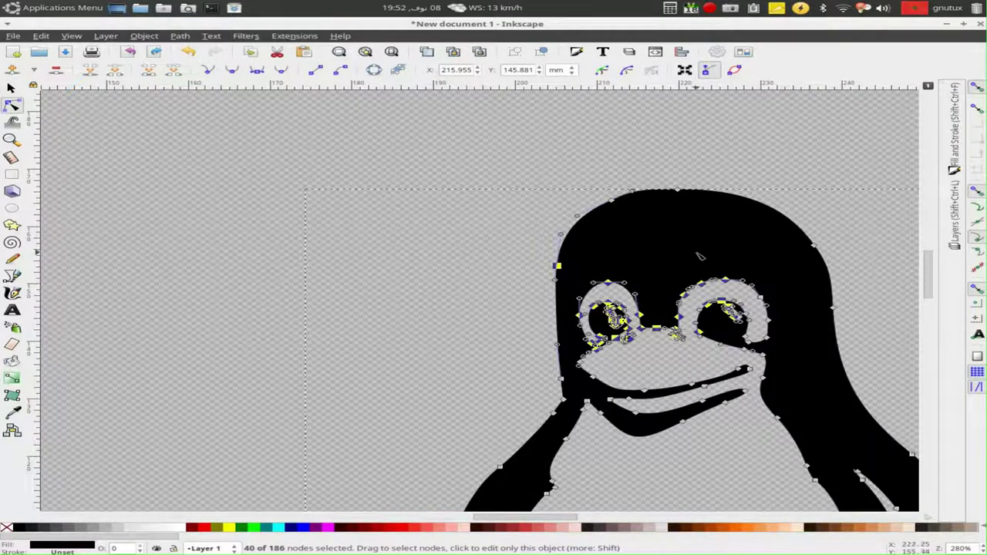
{"action": "left_click", "coordinate": [416, 424]}
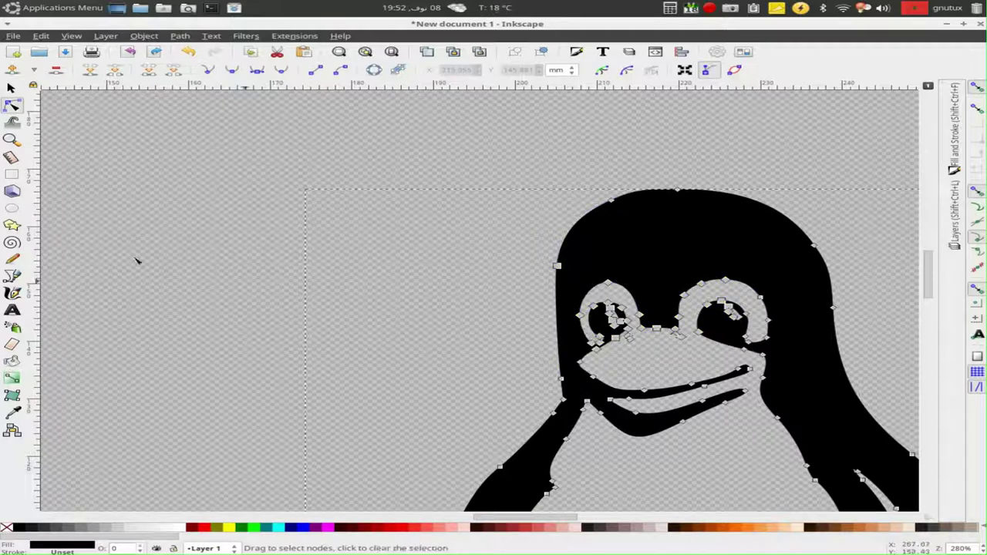
{"action": "left_click", "coordinate": [11, 88]}
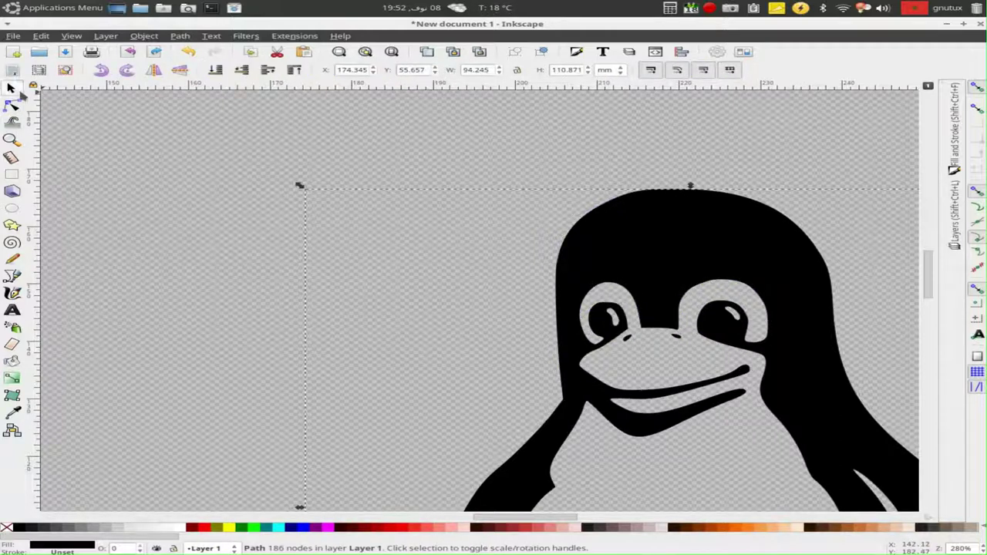
{"action": "left_click_drag", "start_coordinate": [591, 247], "coordinate": [589, 249]}
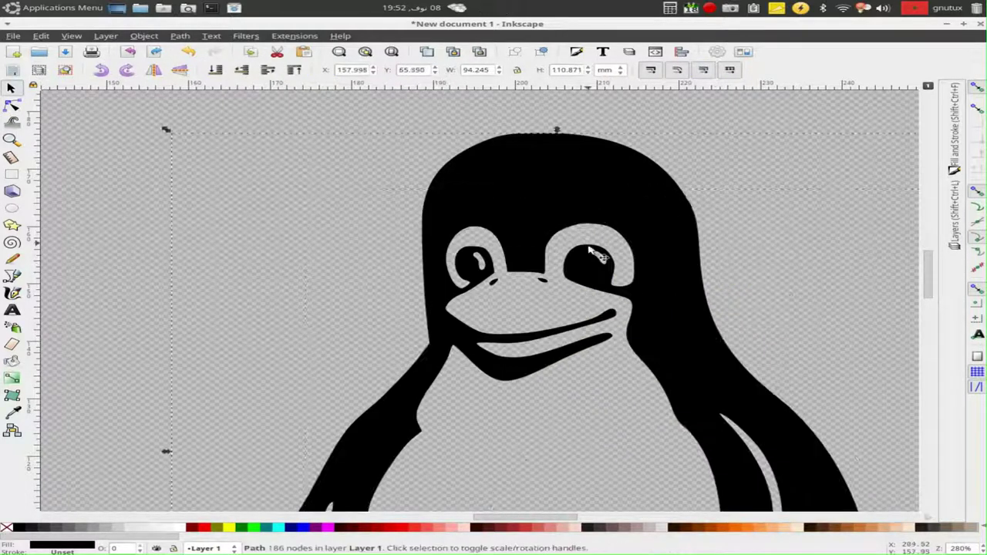
{"action": "double_click", "coordinate": [593, 259]}
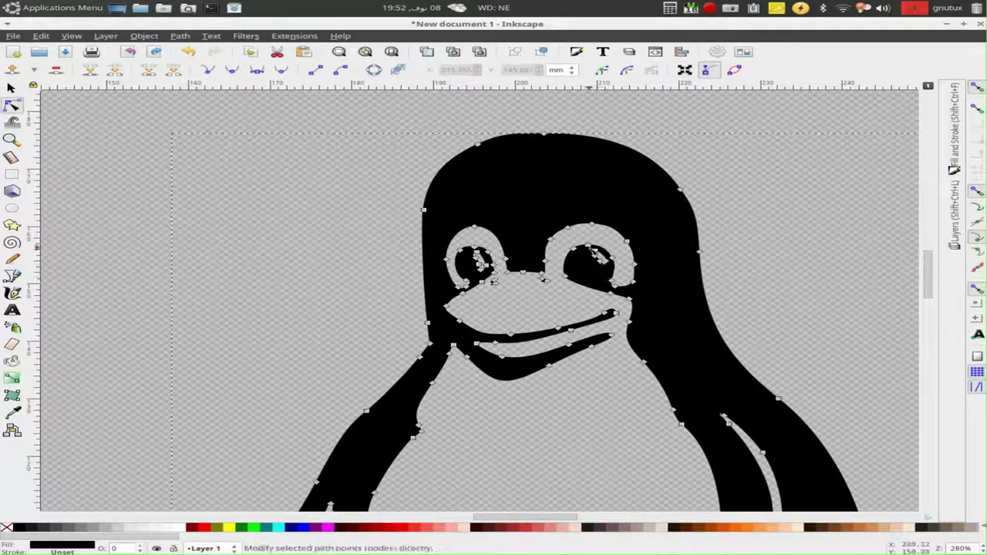
{"action": "left_click", "coordinate": [599, 250]}
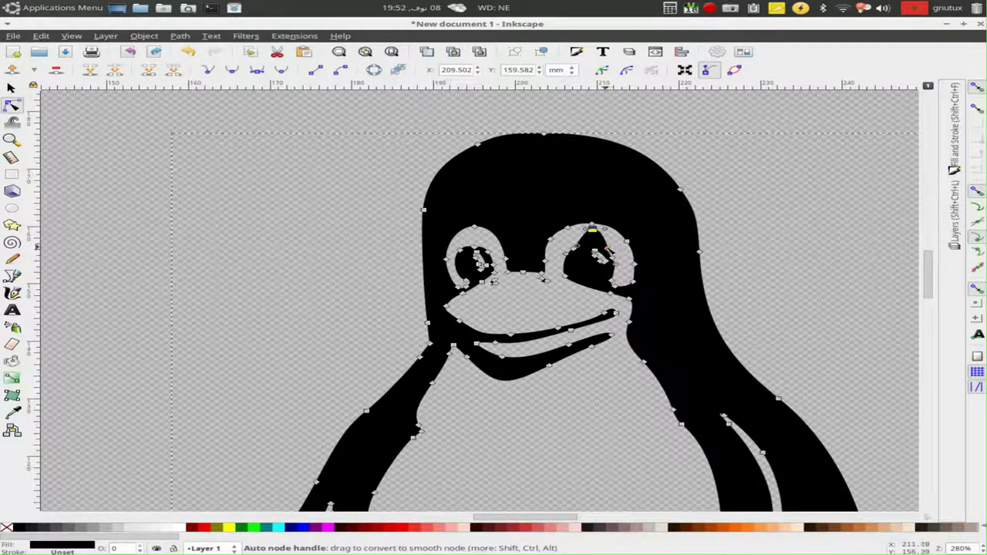
{"action": "left_click_drag", "start_coordinate": [614, 260], "coordinate": [626, 255]}
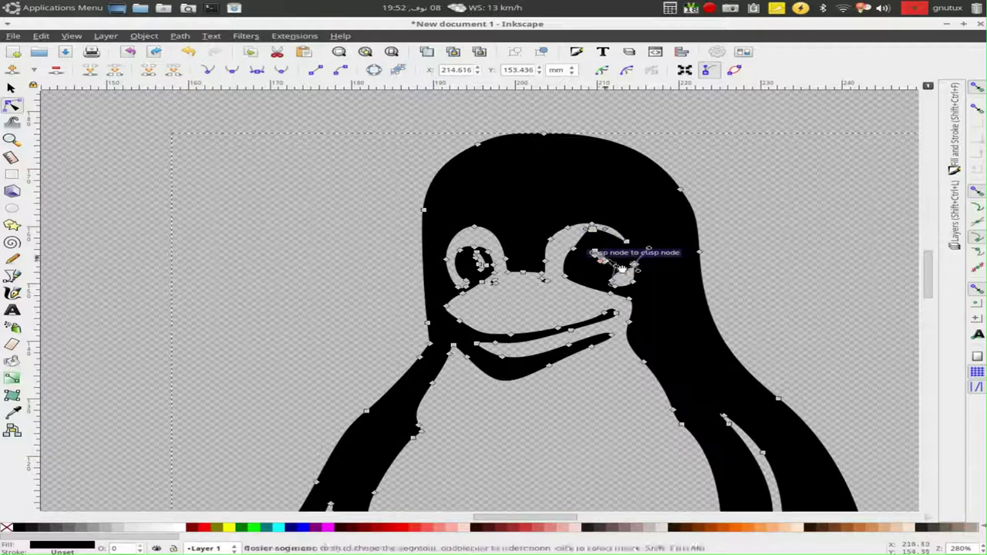
{"action": "key", "text": "ctrl+z"}
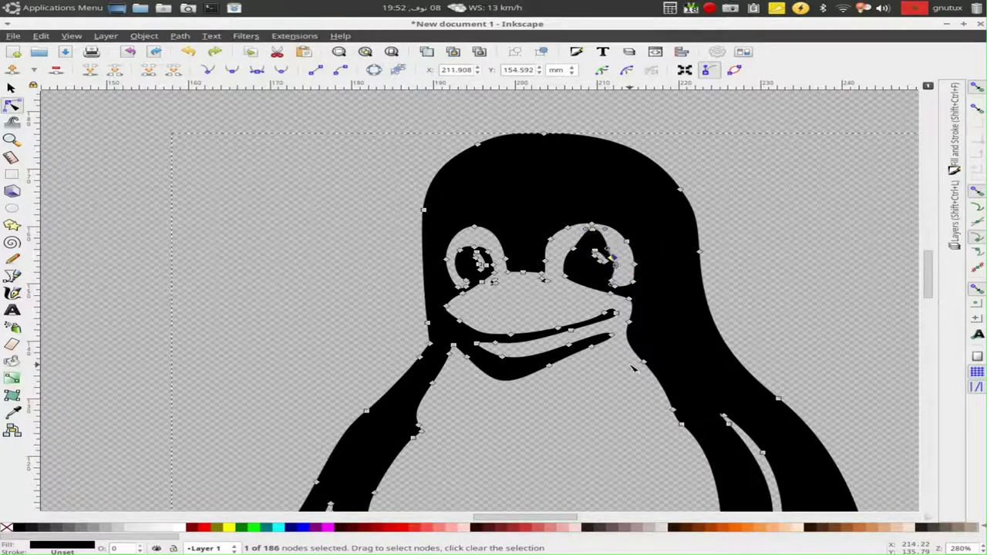
- Drag three head-top nodes of the traced penguin to reshape its head outline
{"action": "scroll", "coordinate": [633, 371], "scroll_direction": "up", "scroll_amount": 2}
{"action": "scroll", "coordinate": [632, 371], "scroll_direction": "left", "scroll_amount": 4}
{"action": "left_click_drag", "start_coordinate": [673, 231], "coordinate": [486, 222]}
{"action": "left_click", "coordinate": [405, 293]}
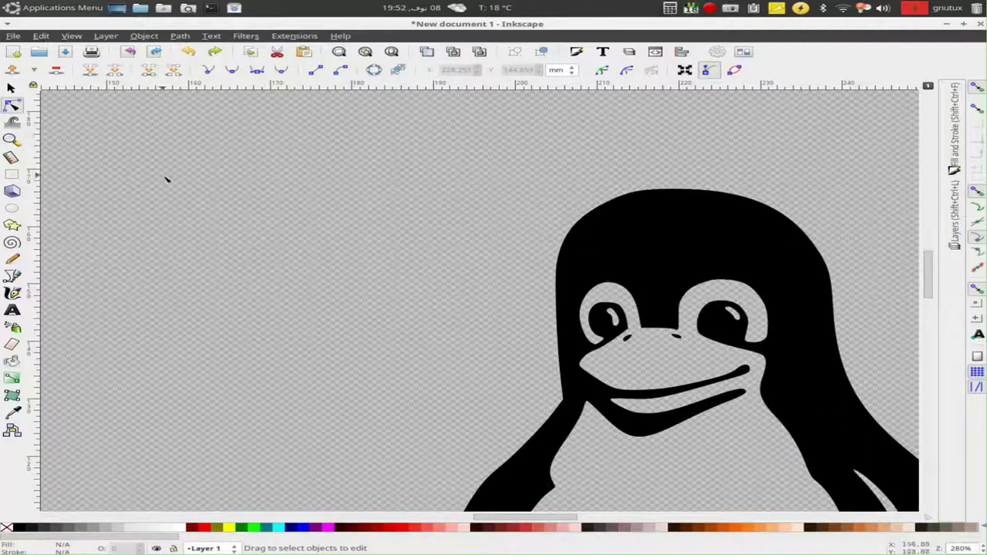
{"action": "left_click", "coordinate": [675, 243]}
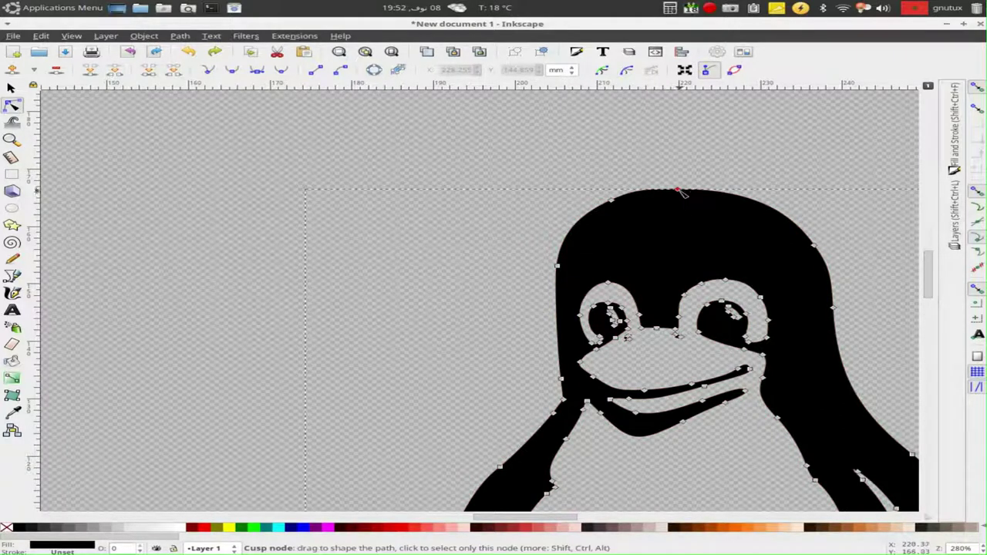
{"action": "left_click_drag", "start_coordinate": [678, 190], "coordinate": [686, 171]}
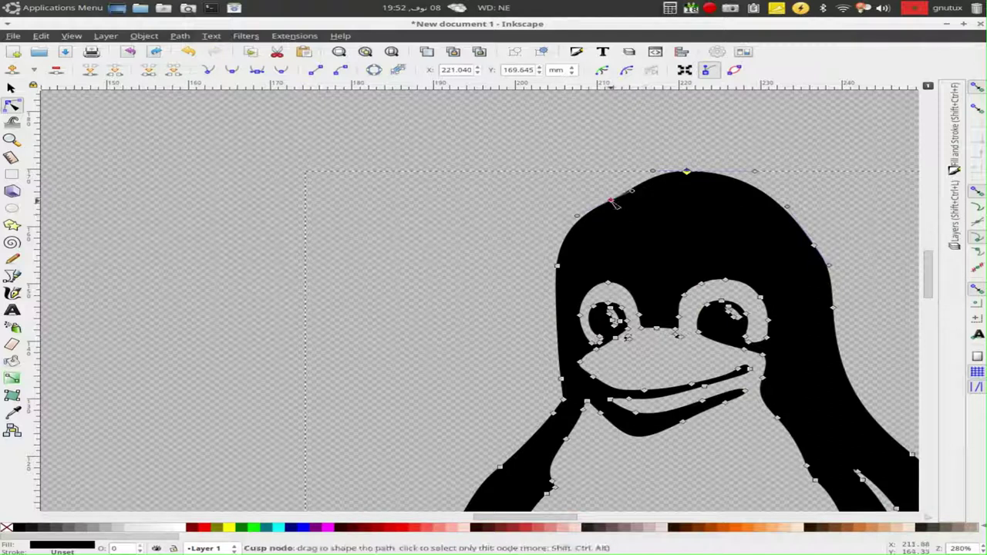
{"action": "left_click_drag", "start_coordinate": [608, 199], "coordinate": [596, 186]}
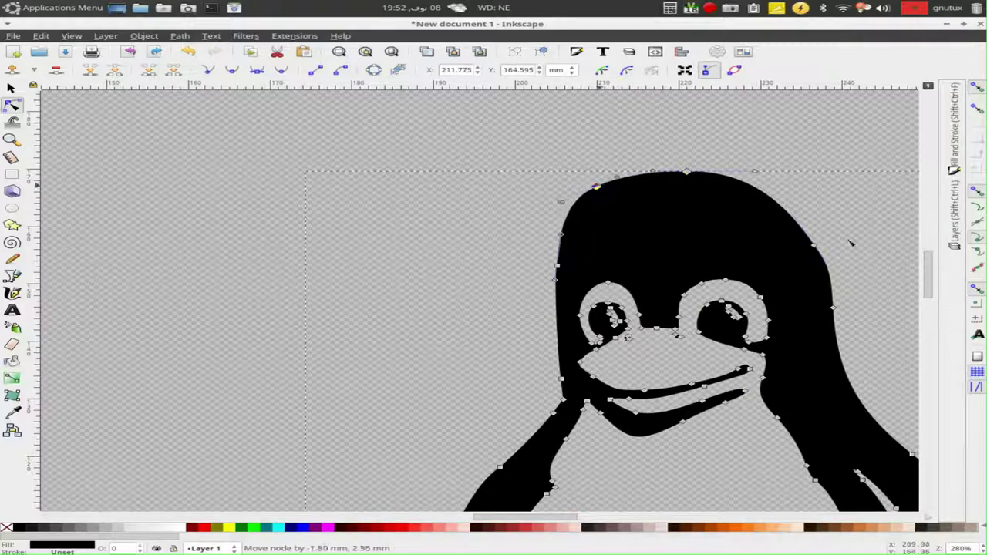
{"action": "left_click_drag", "start_coordinate": [815, 247], "coordinate": [822, 240]}
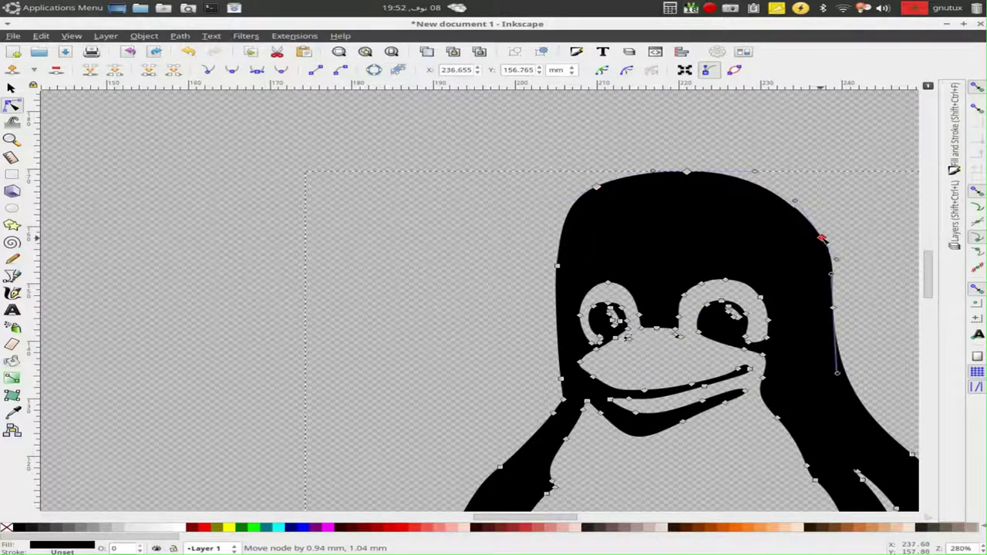
- Deselect the nodes, return to the Selector tool and zoom back out
{"action": "scroll", "coordinate": [733, 340], "scroll_direction": "down", "scroll_amount": 4}
{"action": "left_click", "coordinate": [577, 317]}
{"action": "key", "text": "s"}
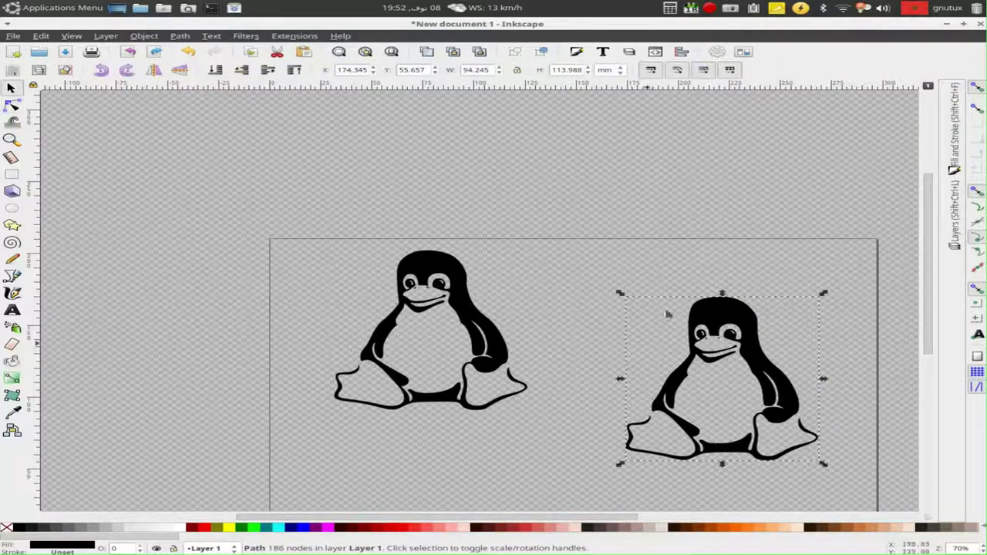
{"action": "scroll", "coordinate": [409, 174], "scroll_direction": "down", "scroll_amount": 2}
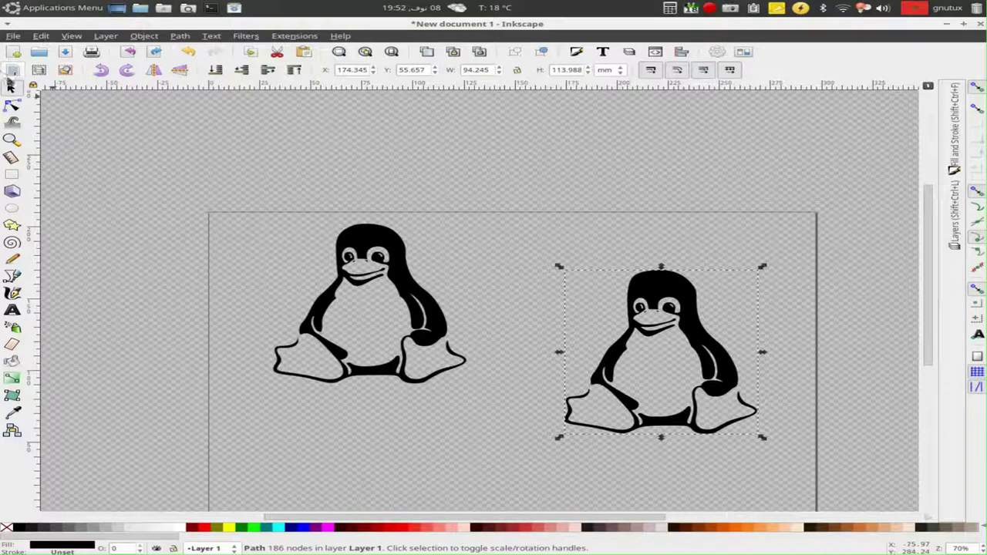
{"action": "left_click", "coordinate": [14, 37]}
{"action": "left_click", "coordinate": [15, 37]}
- Import and embed the click here.png button image
{"action": "left_click", "coordinate": [14, 36]}
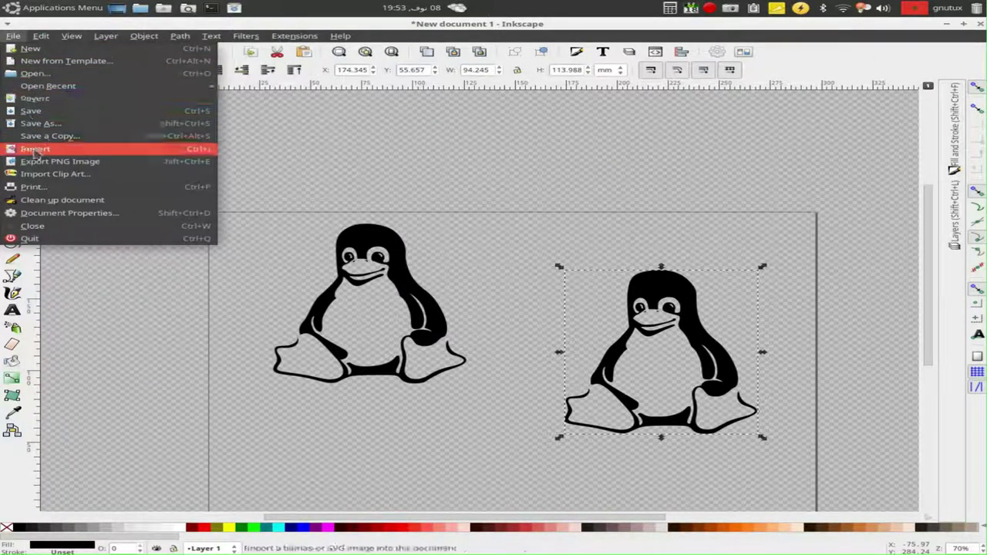
{"action": "left_click", "coordinate": [35, 150]}
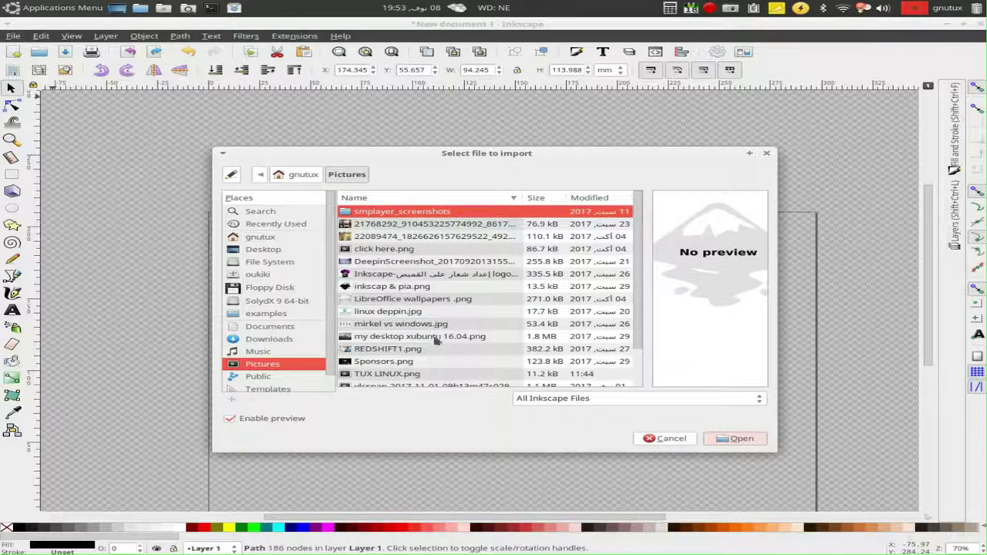
{"action": "left_click", "coordinate": [381, 250]}
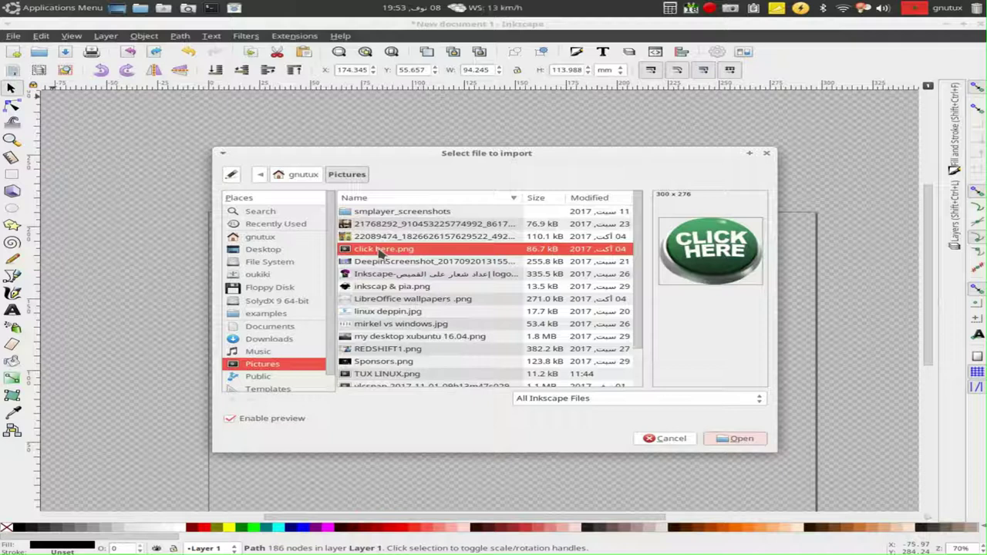
{"action": "left_click", "coordinate": [736, 439]}
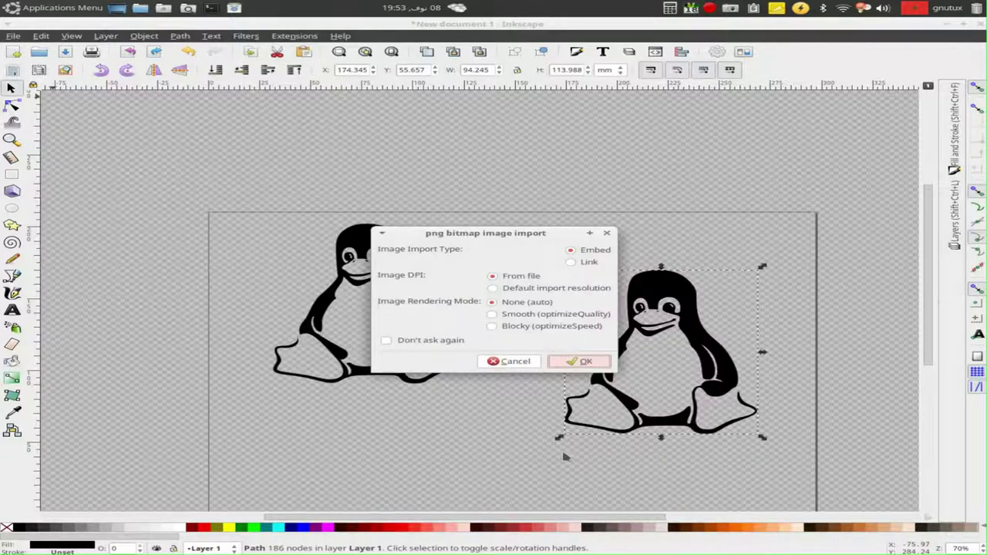
{"action": "left_click", "coordinate": [570, 363]}
- Put the CLICK HERE button below the penguins and move the penguins higher up
{"action": "mouse_move", "coordinate": [558, 372]}
{"action": "left_mouse_down"}
{"action": "mouse_move", "coordinate": [461, 450]}
{"action": "mouse_move", "coordinate": [393, 458]}
{"action": "left_mouse_up"}
{"action": "scroll", "coordinate": [393, 459], "scroll_direction": "down", "scroll_amount": 8}
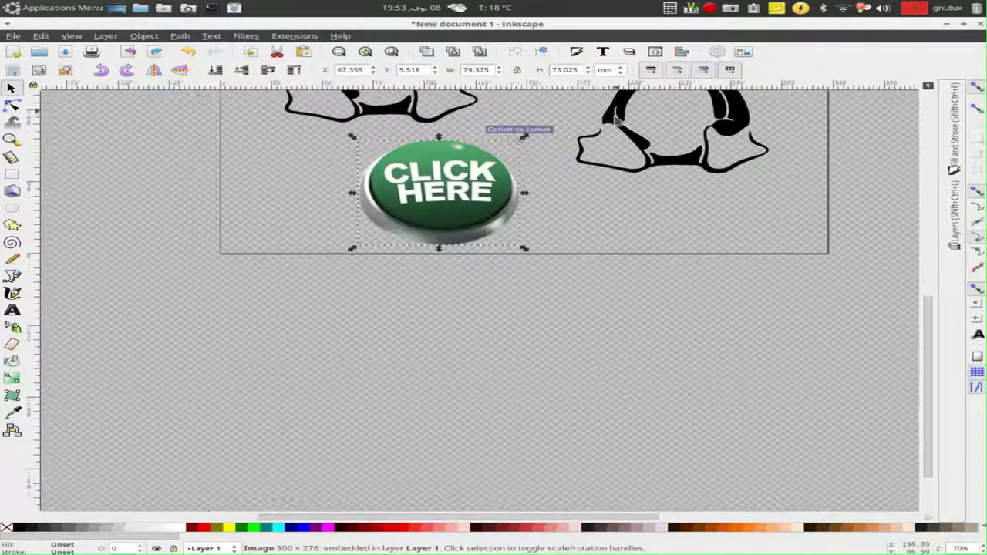
{"action": "left_click_drag", "start_coordinate": [421, 218], "coordinate": [417, 240]}
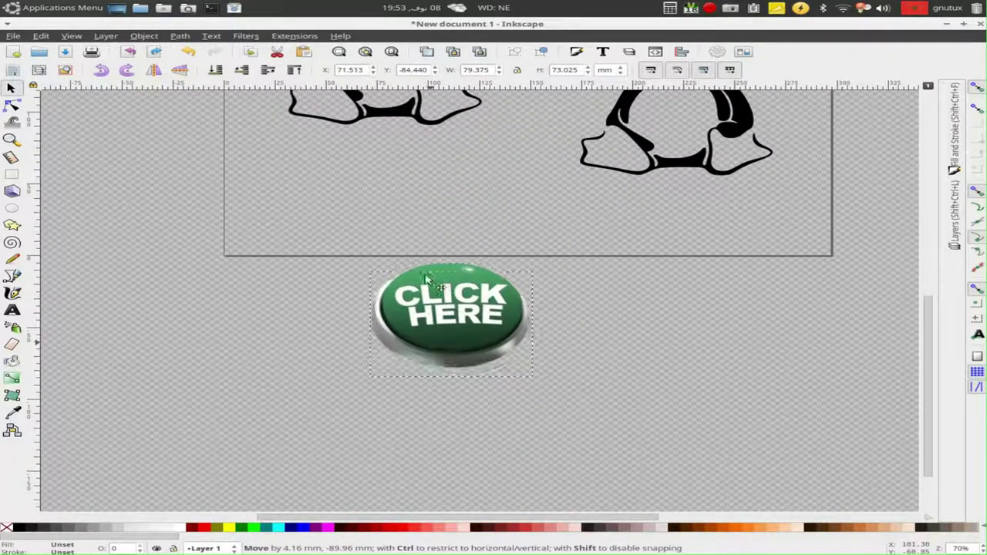
{"action": "scroll", "coordinate": [544, 249], "scroll_direction": "up", "scroll_amount": 7}
{"action": "left_click_drag", "start_coordinate": [422, 311], "coordinate": [413, 108]}
{"action": "left_click_drag", "start_coordinate": [679, 270], "coordinate": [614, 142]}
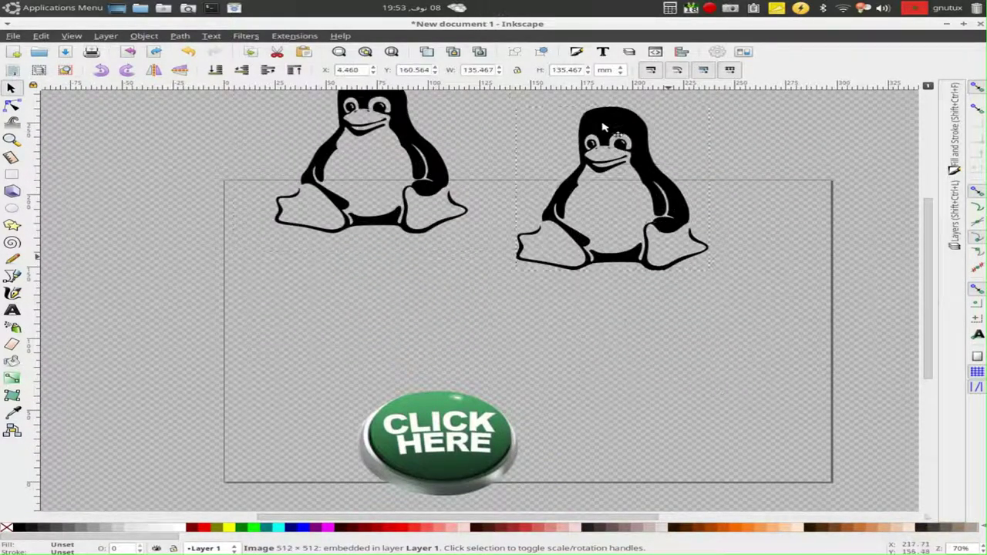
{"action": "left_click_drag", "start_coordinate": [450, 422], "coordinate": [449, 342]}
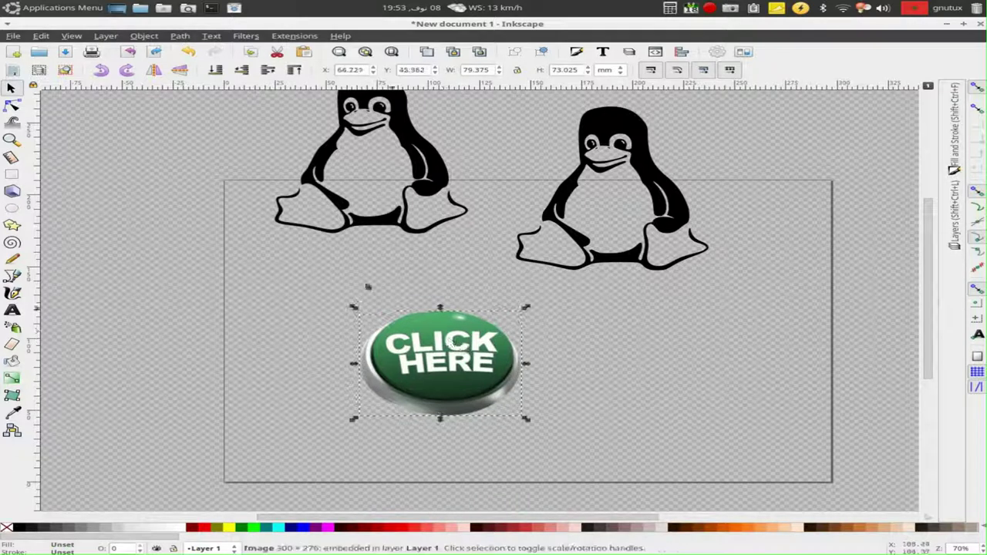
- Trace the CLICK HERE button into a black single-scan path with Trace Bitmap
{"action": "left_click", "coordinate": [185, 36]}
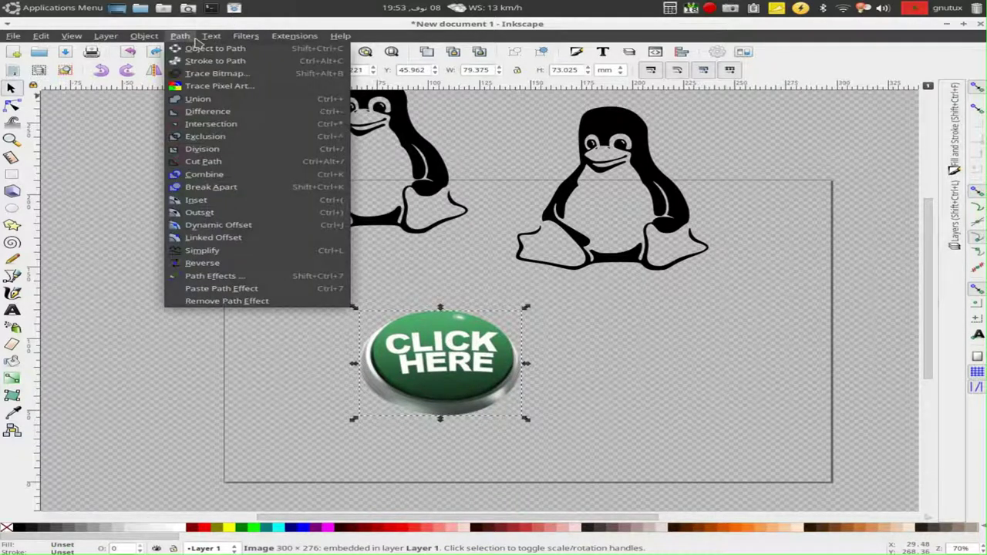
{"action": "left_click", "coordinate": [193, 74]}
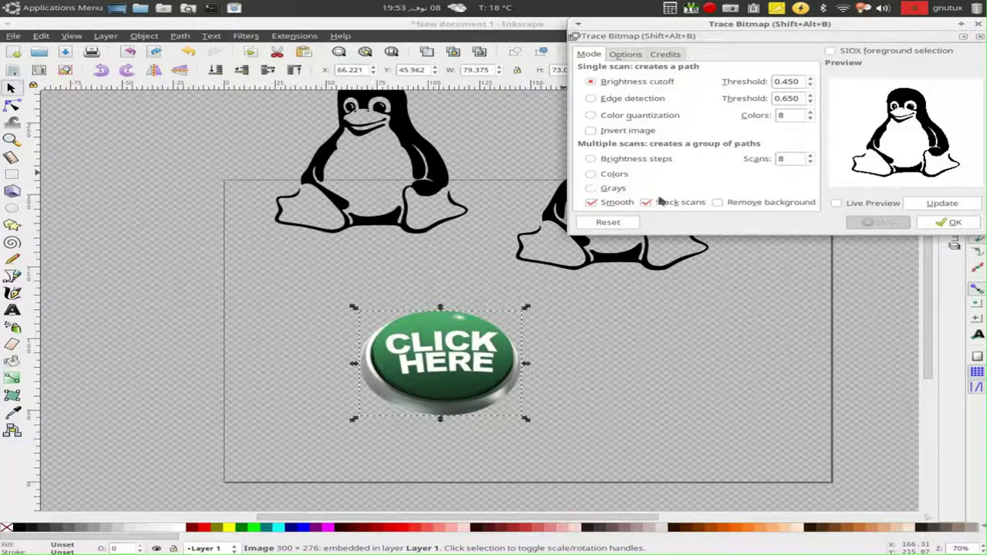
{"action": "left_click", "coordinate": [946, 223]}
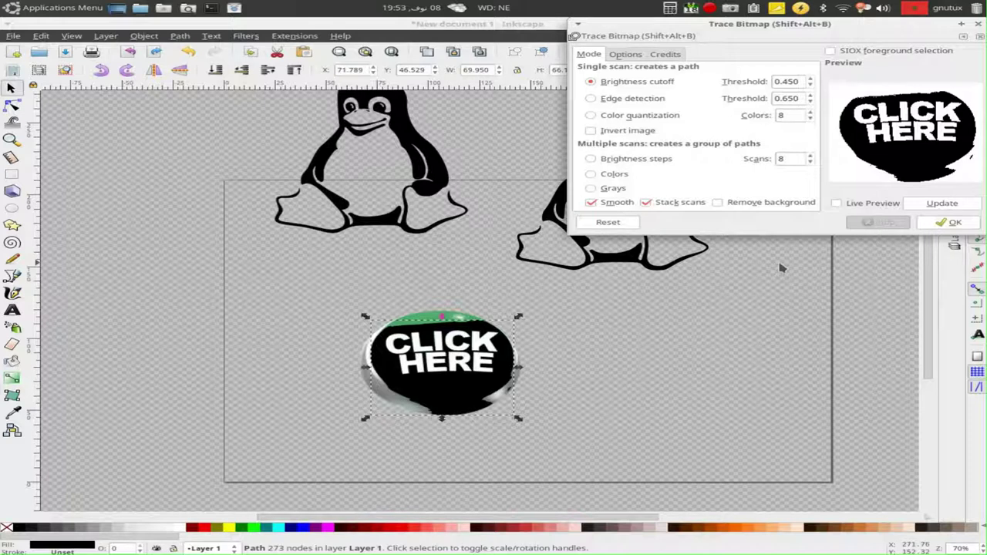
- Move the black trace off the button and delete it, then switch tracing to Colors multi-scan
{"action": "left_click_drag", "start_coordinate": [458, 384], "coordinate": [588, 449]}
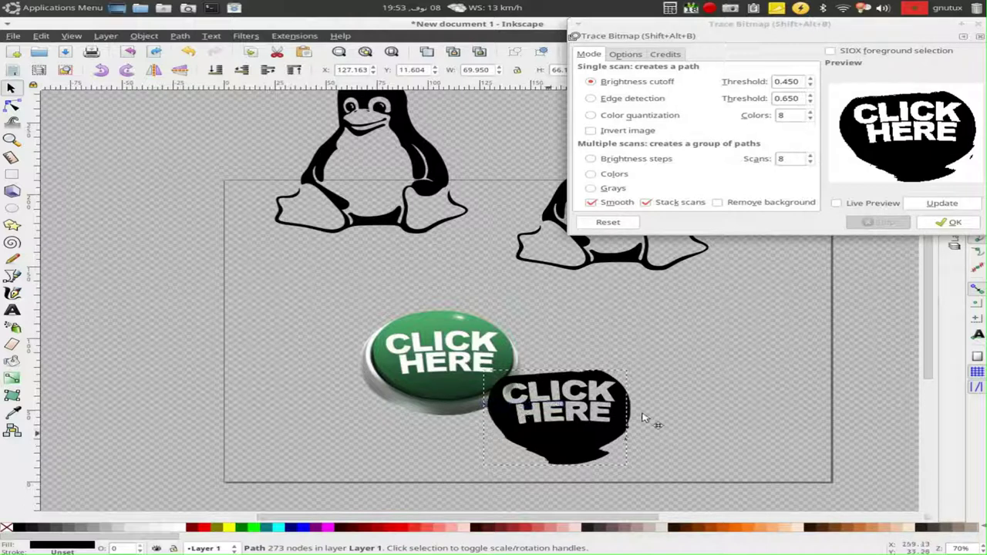
{"action": "left_click_drag", "start_coordinate": [574, 389], "coordinate": [694, 365]}
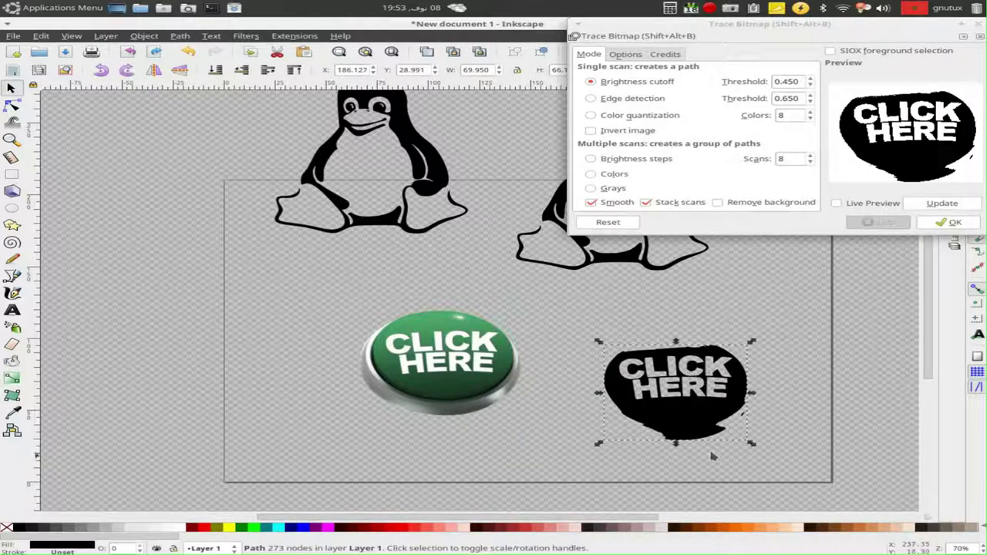
{"action": "key", "text": "Delete"}
{"action": "left_click", "coordinate": [592, 174]}
{"action": "left_click", "coordinate": [954, 222]}
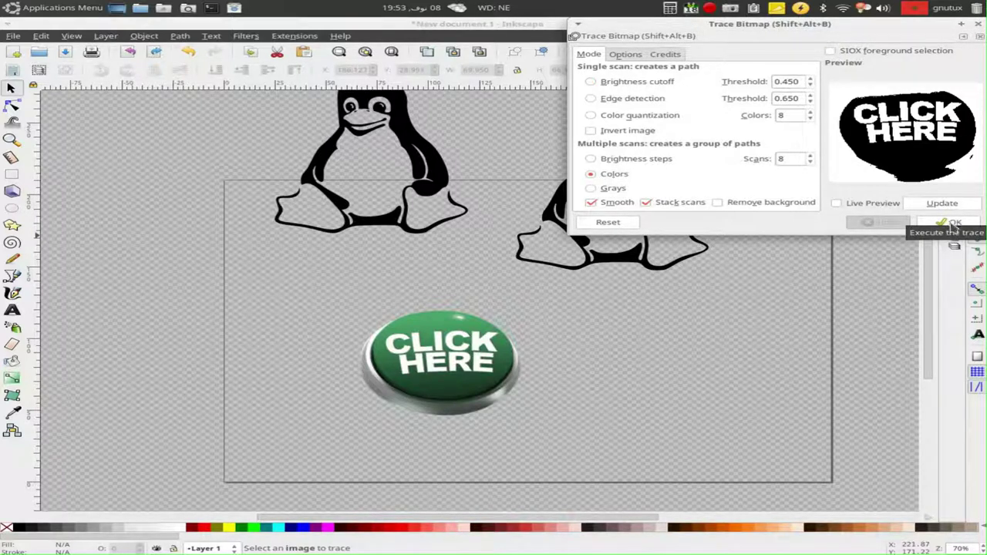
- Colour-trace the CLICK HERE bitmap and move the traced copy to its right
{"action": "left_click", "coordinate": [454, 360]}
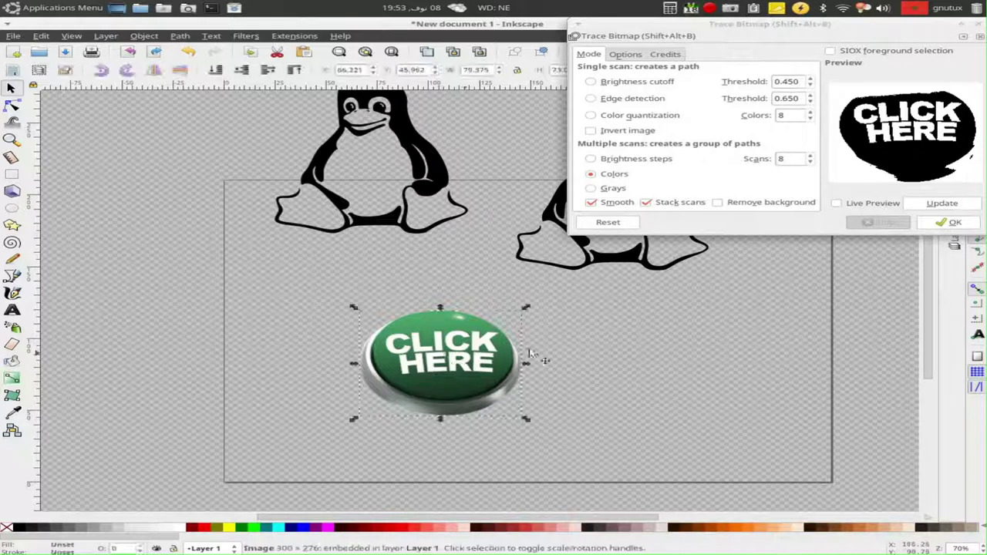
{"action": "left_click", "coordinate": [949, 222]}
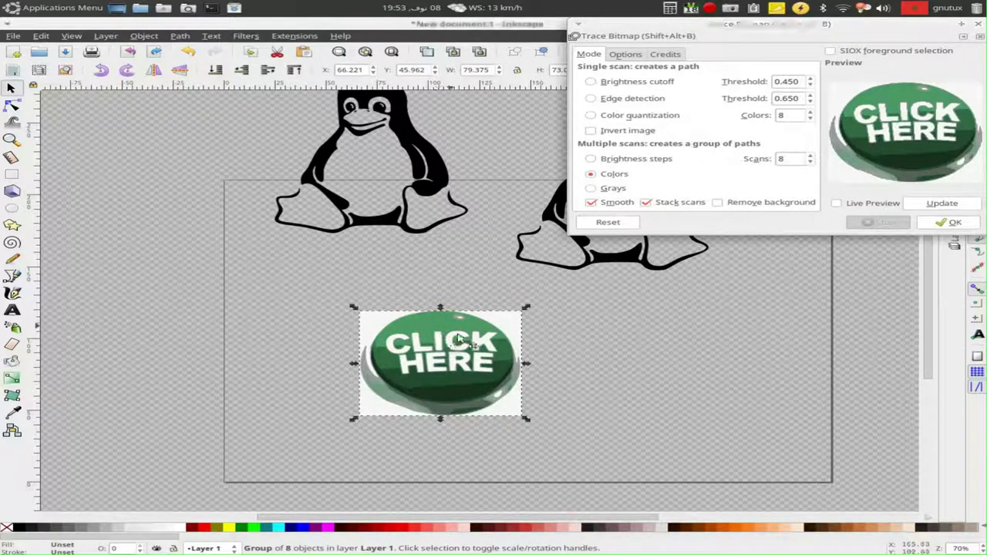
{"action": "left_click_drag", "start_coordinate": [439, 337], "coordinate": [710, 356]}
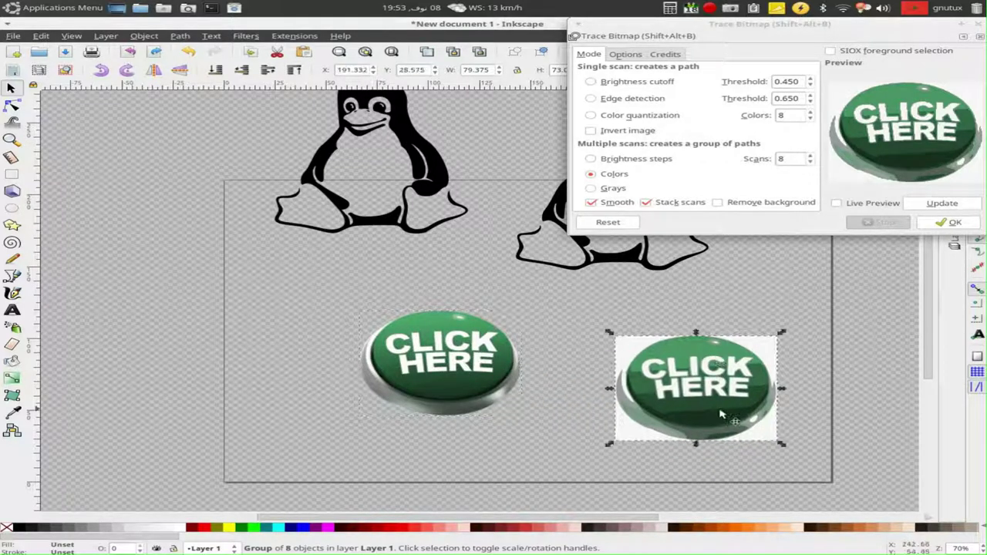
- Inside the traced group, delete the white background layer and move colour layers, then undo
{"action": "double_click", "coordinate": [773, 356]}
{"action": "left_click", "coordinate": [762, 355]}
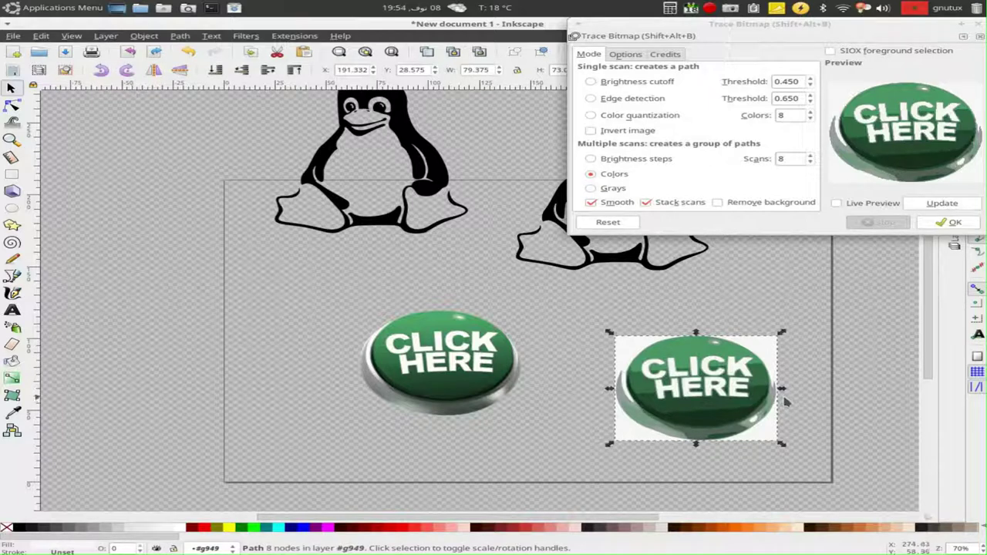
{"action": "key", "text": "Delete"}
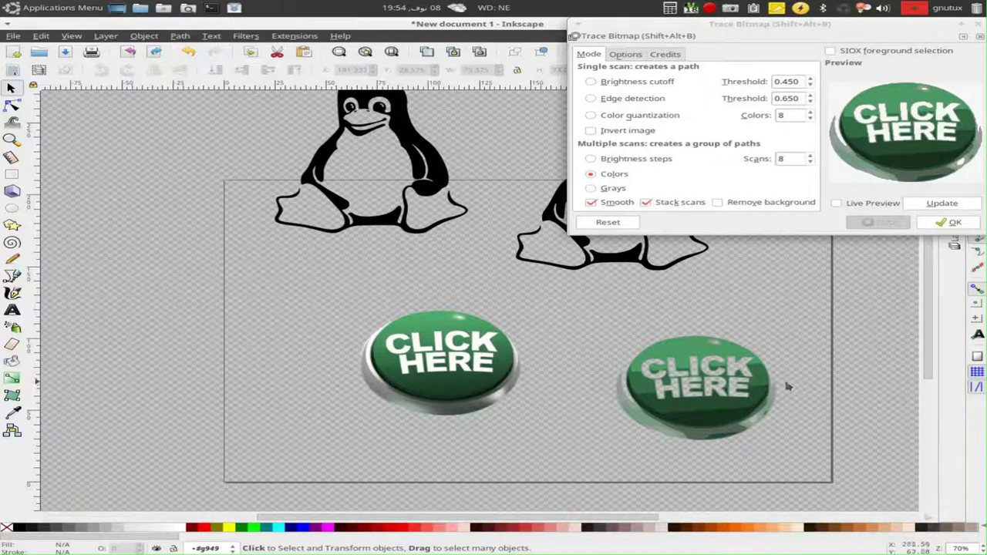
{"action": "left_click_drag", "start_coordinate": [733, 359], "coordinate": [532, 440]}
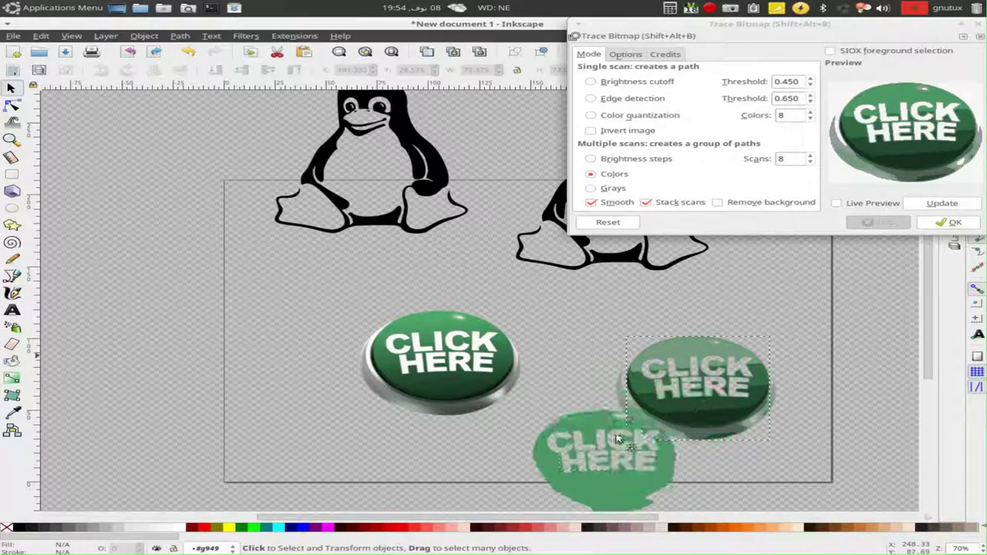
{"action": "left_click_drag", "start_coordinate": [729, 363], "coordinate": [902, 369]}
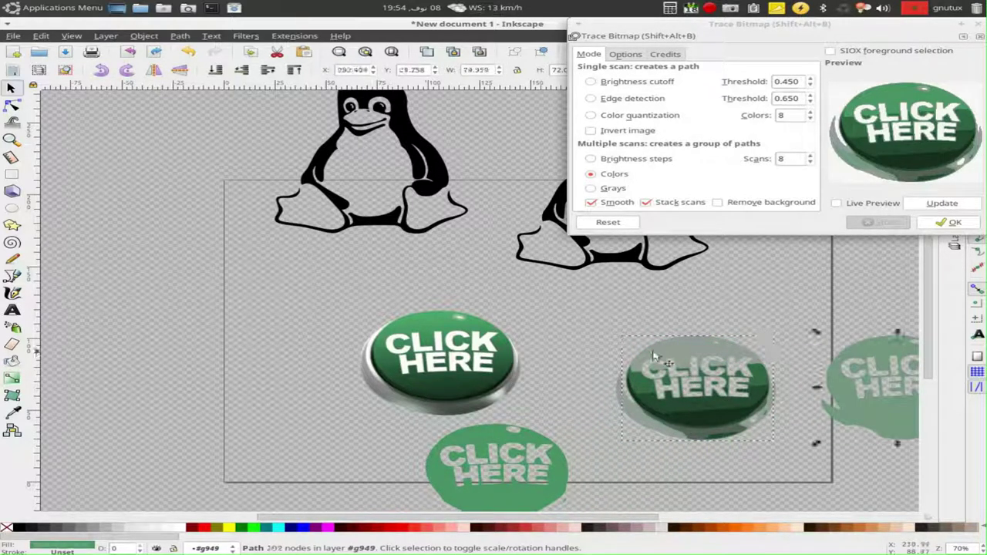
{"action": "left_click_drag", "start_coordinate": [671, 358], "coordinate": [650, 341]}
{"action": "key", "text": "ctrl+z"}
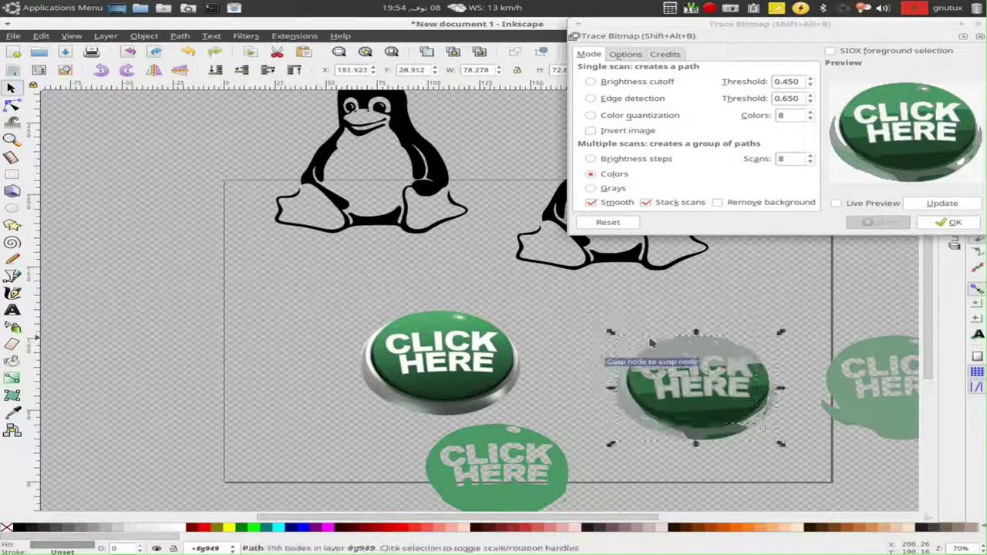
{"action": "key", "text": "ctrl+z"}
{"action": "key", "text": "ctrl+z"}
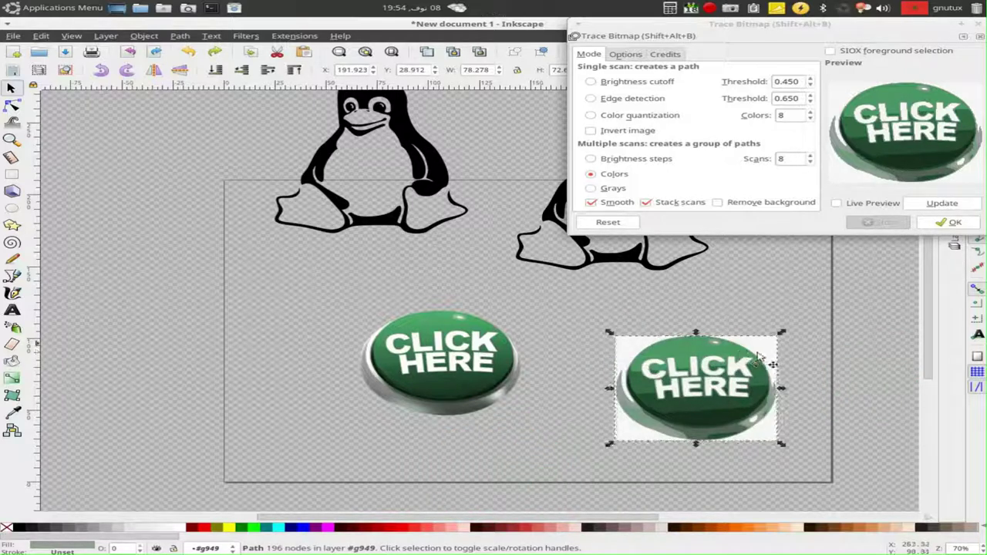
{"action": "key", "text": "ctrl+shift+z"}
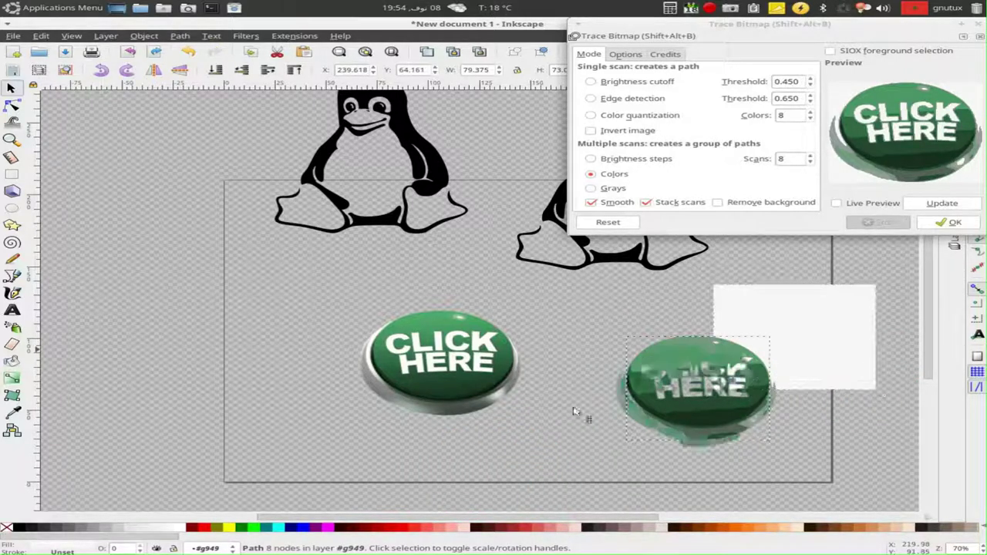
- Pull the traced colour layers apart to inspect each one, then reassemble them and deselect
{"action": "left_click_drag", "start_coordinate": [686, 385], "coordinate": [506, 463]}
{"action": "left_click_drag", "start_coordinate": [684, 364], "coordinate": [803, 438]}
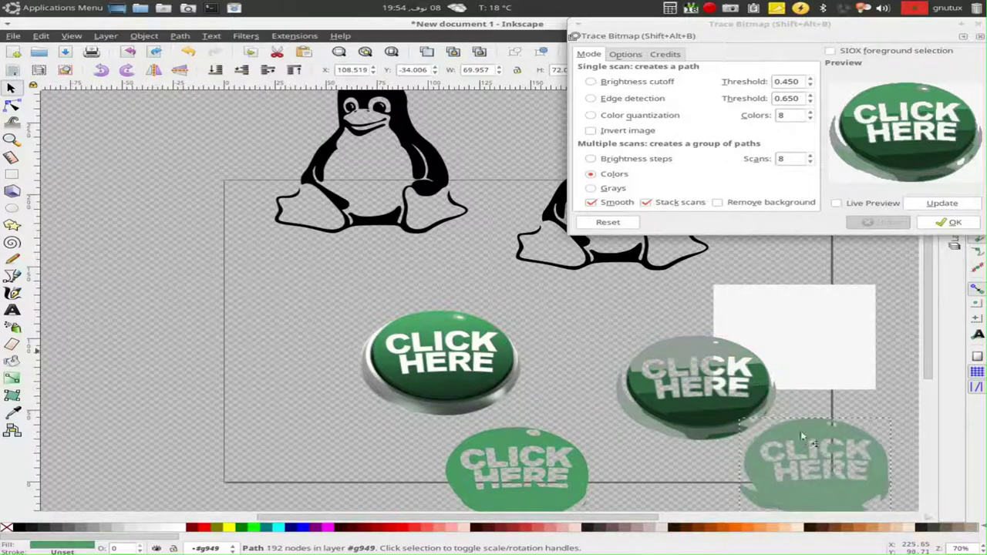
{"action": "mouse_move", "coordinate": [694, 385]}
{"action": "left_mouse_down"}
{"action": "mouse_move", "coordinate": [679, 413]}
{"action": "mouse_move", "coordinate": [680, 486]}
{"action": "left_mouse_up"}
{"action": "left_click_drag", "start_coordinate": [698, 416], "coordinate": [304, 466]}
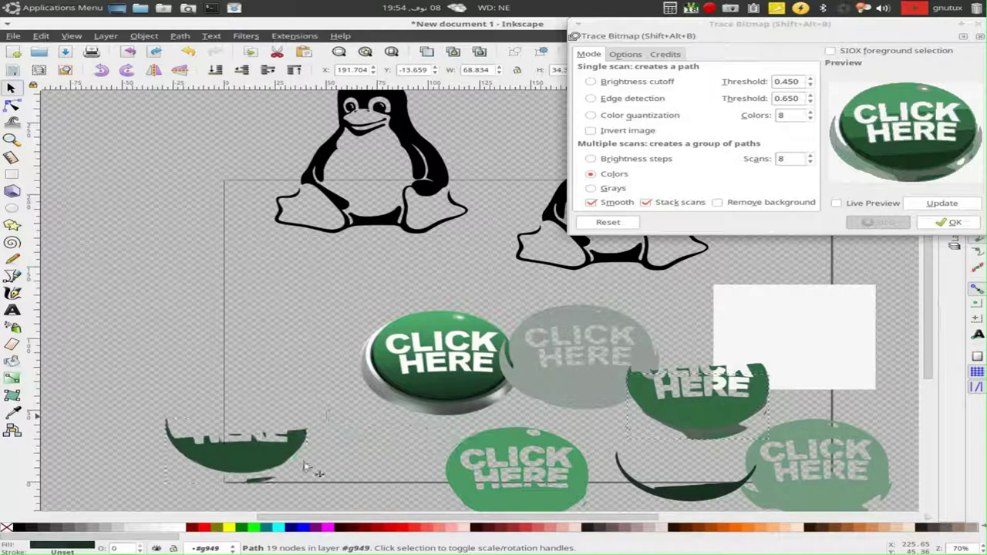
{"action": "left_click_drag", "start_coordinate": [661, 418], "coordinate": [84, 286]}
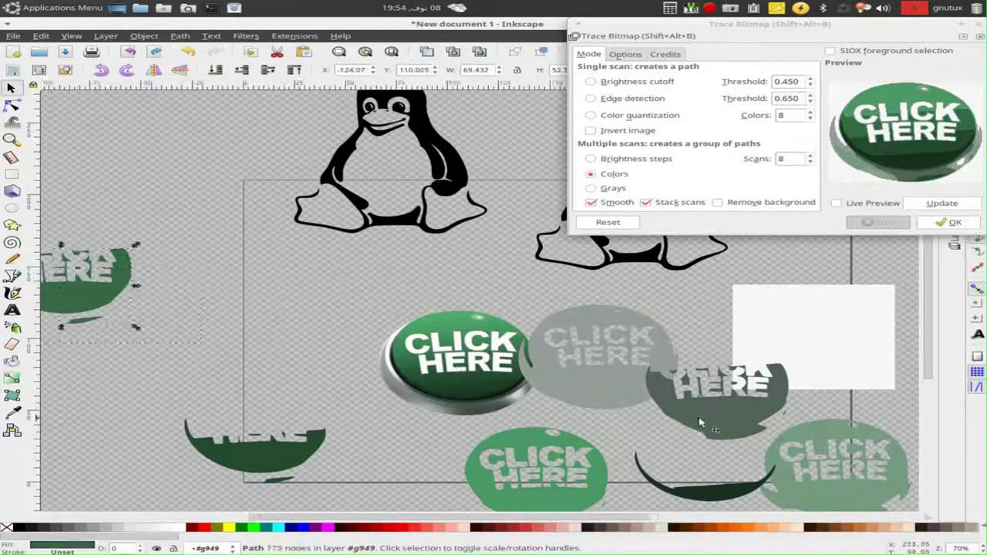
{"action": "left_click_drag", "start_coordinate": [694, 401], "coordinate": [322, 423]}
{"action": "left_click_drag", "start_coordinate": [436, 420], "coordinate": [224, 328]}
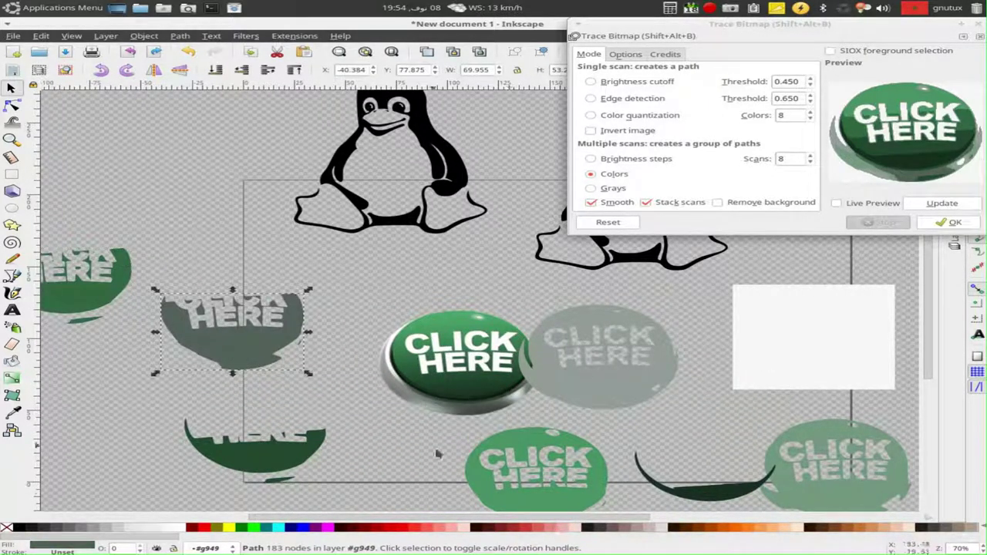
{"action": "key", "text": "ctrl+z"}
{"action": "key", "text": "ctrl+z"}
{"action": "key", "text": "ctrl+z"}
{"action": "key", "text": "ctrl+z"}
{"action": "key", "text": "ctrl+z"}
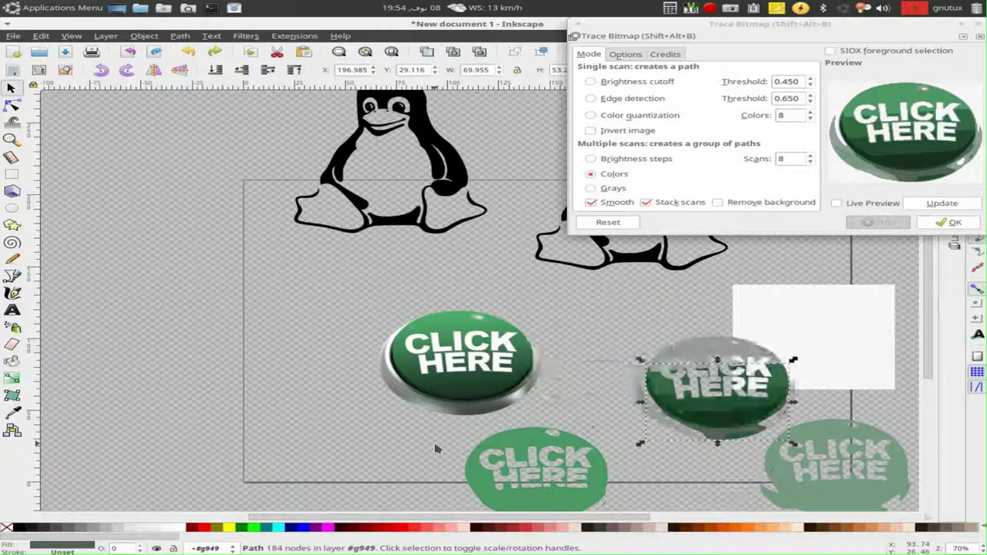
{"action": "key", "text": "ctrl+z"}
{"action": "key", "text": "ctrl+z"}
{"action": "key", "text": "ctrl+z"}
{"action": "key", "text": "ctrl+z"}
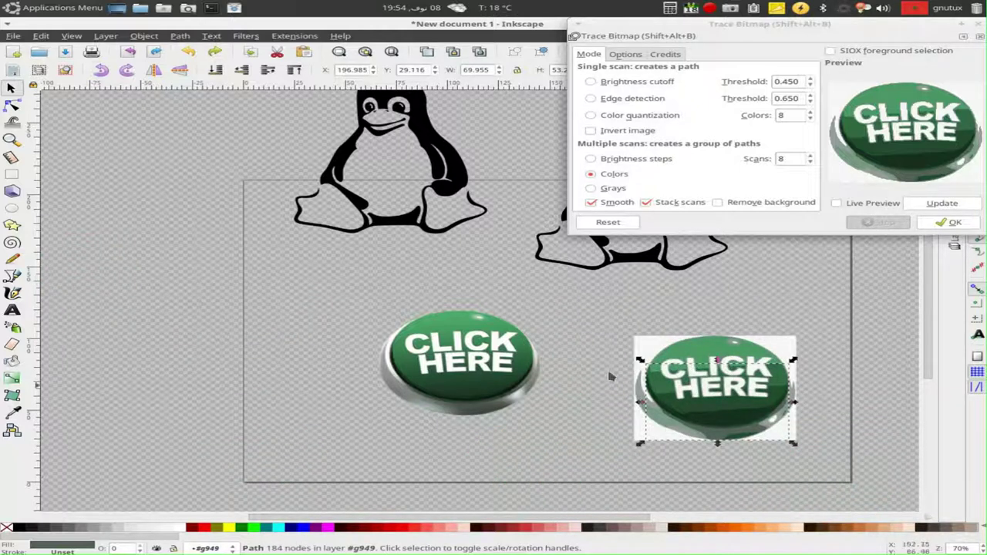
{"action": "left_click", "coordinate": [885, 371]}
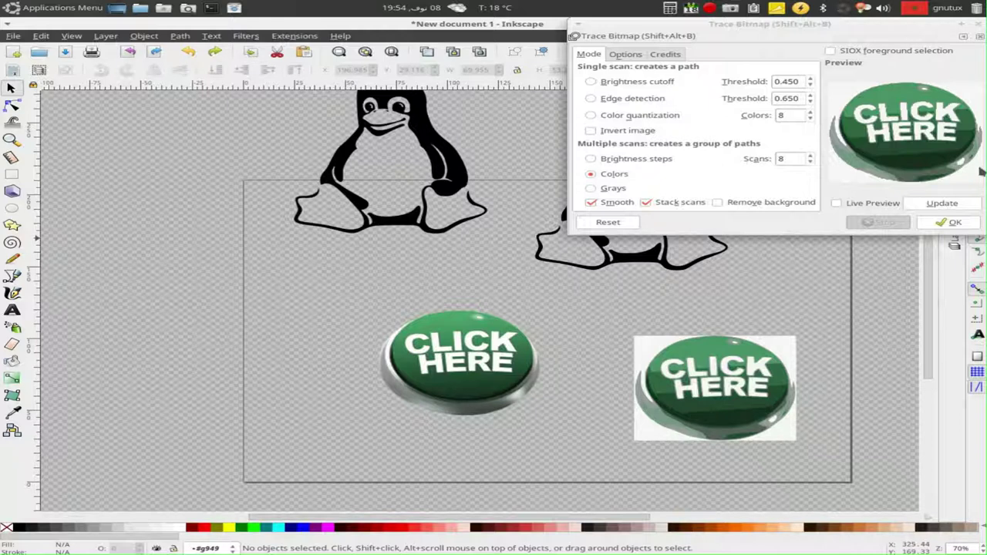
- Close the Trace Bitmap dialog and zoom out to 50% to see both penguins and both buttons
{"action": "left_click", "coordinate": [982, 26]}
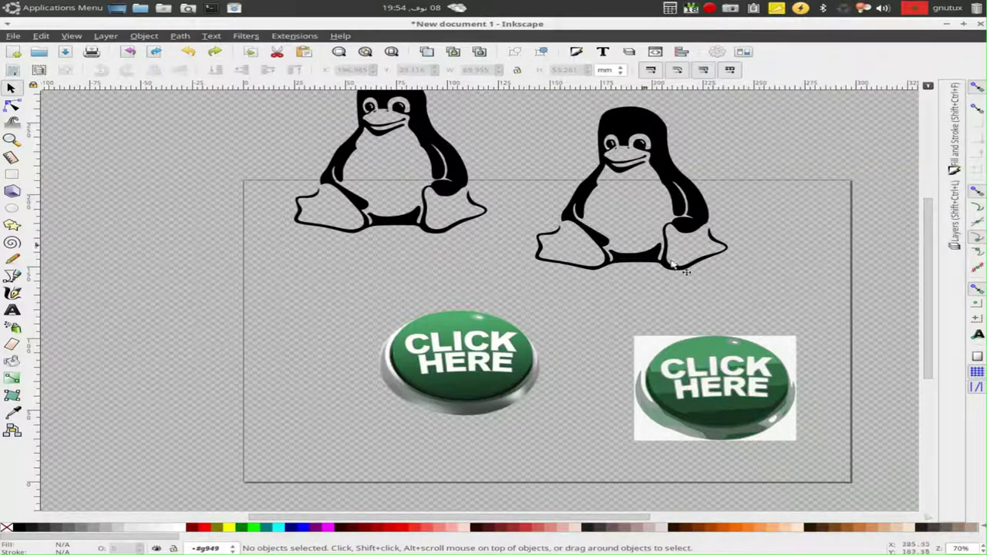
{"action": "scroll", "coordinate": [695, 317], "scroll_direction": "down", "scroll_amount": 1, "text": "ctrl"}
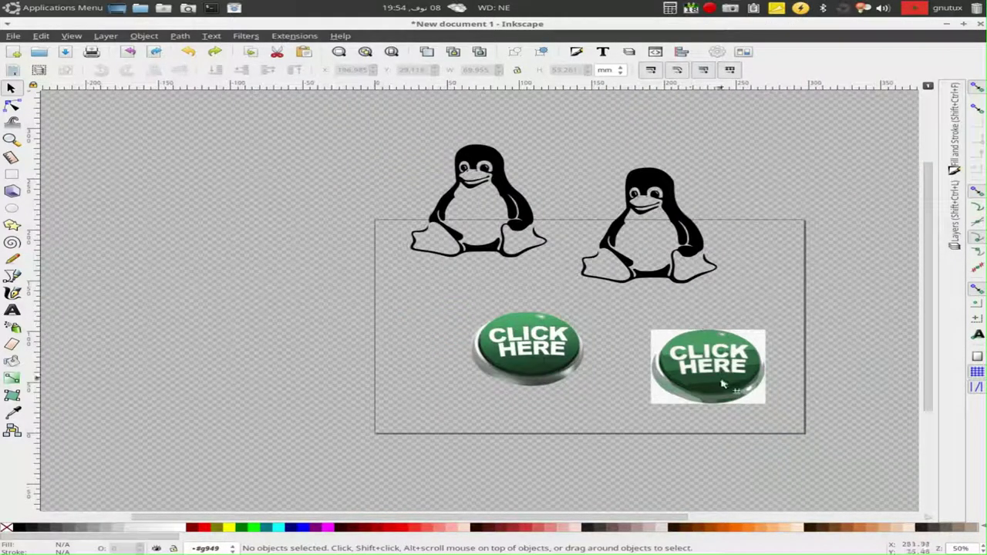